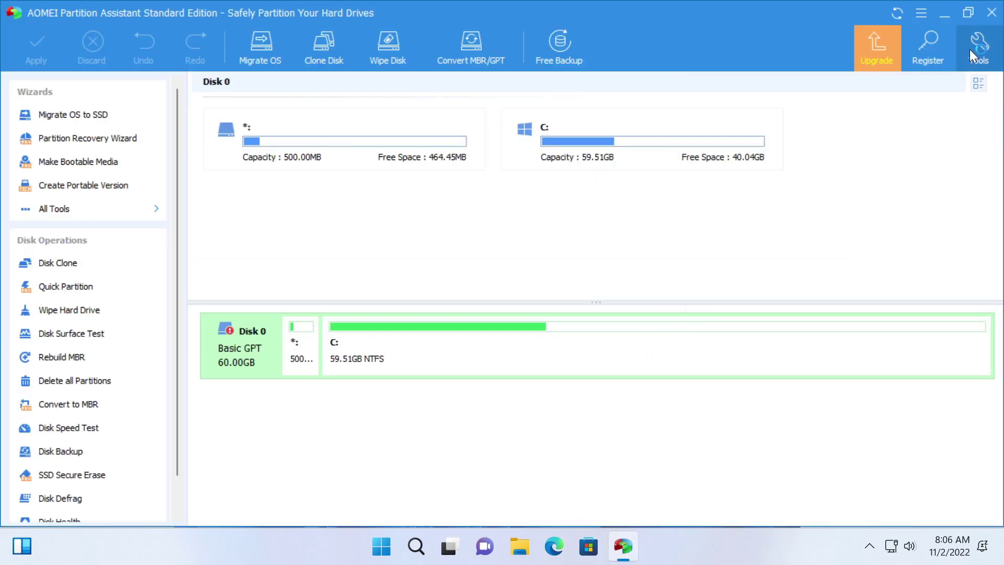
Step: Open the full Tools list in AOMEI Partition Assistant
click(970, 49)
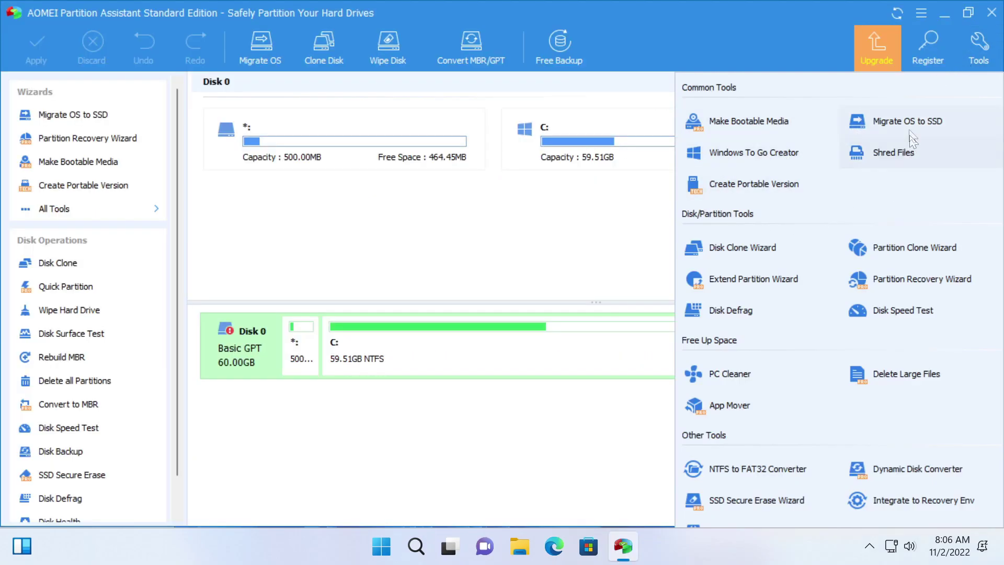
Step: Open the Shred Files tool and its Add Files picker
click(884, 153)
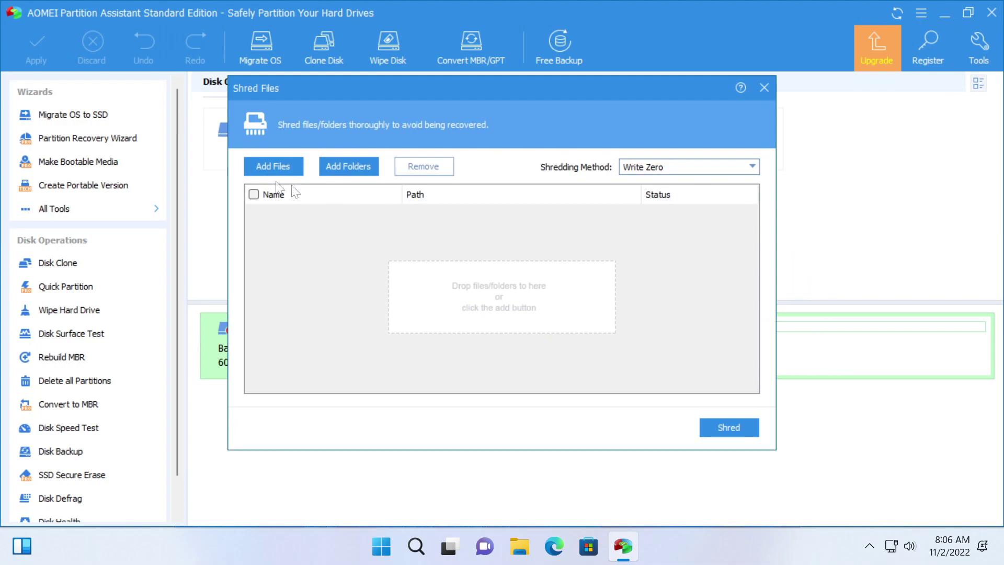
key(Return)
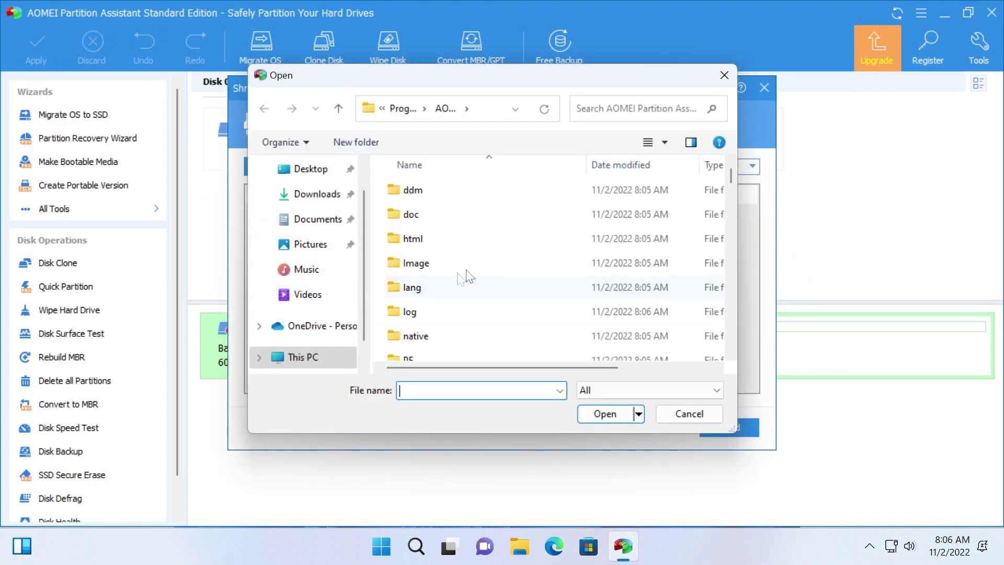
scroll(470, 251, down, 12)
scroll(468, 252, down, 5)
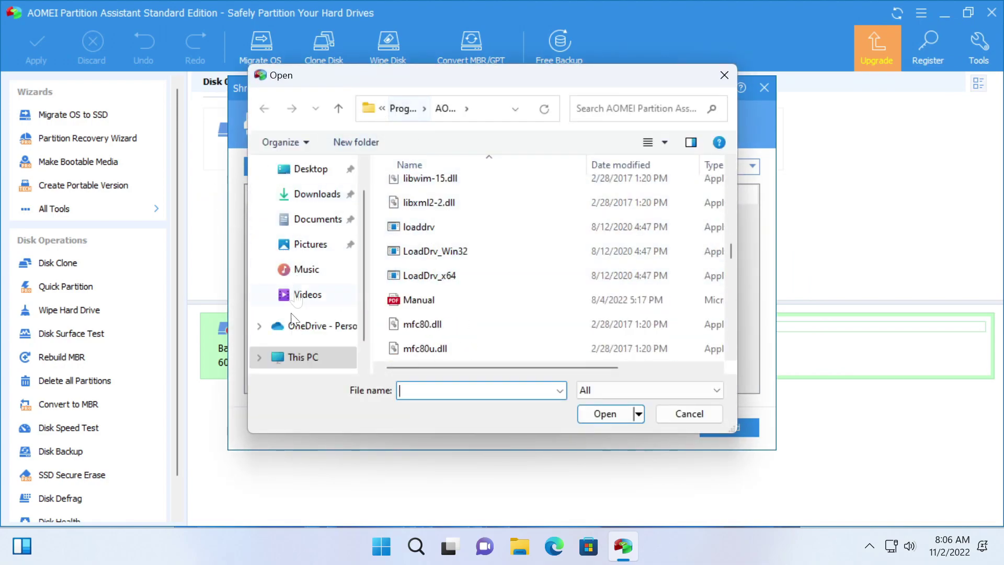
Step: Browse the picker to C:\Program Files, cancel it without choosing anything, and bring up File Explorer
click(289, 356)
scroll(440, 272, down, 4)
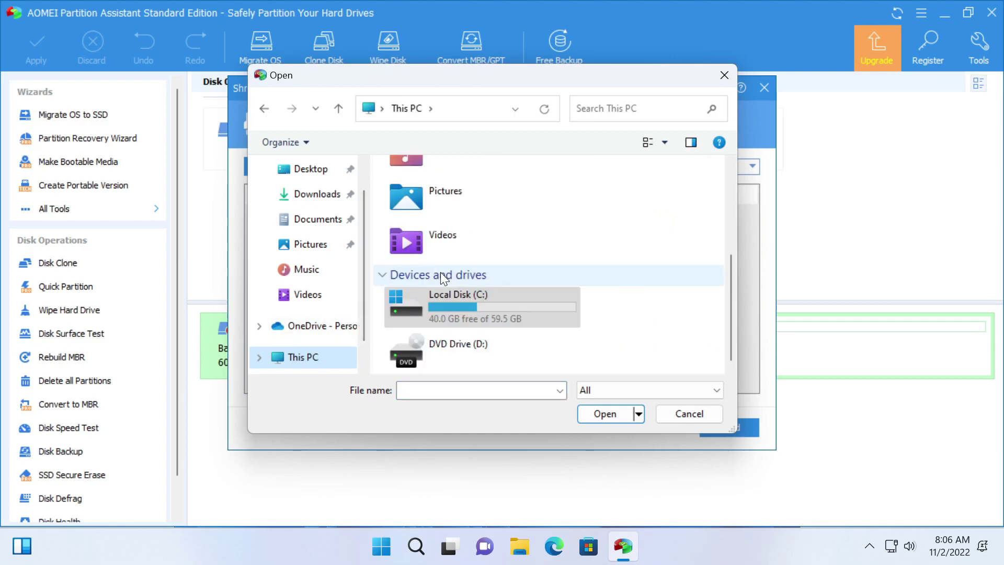
double_click(446, 312)
double_click(487, 215)
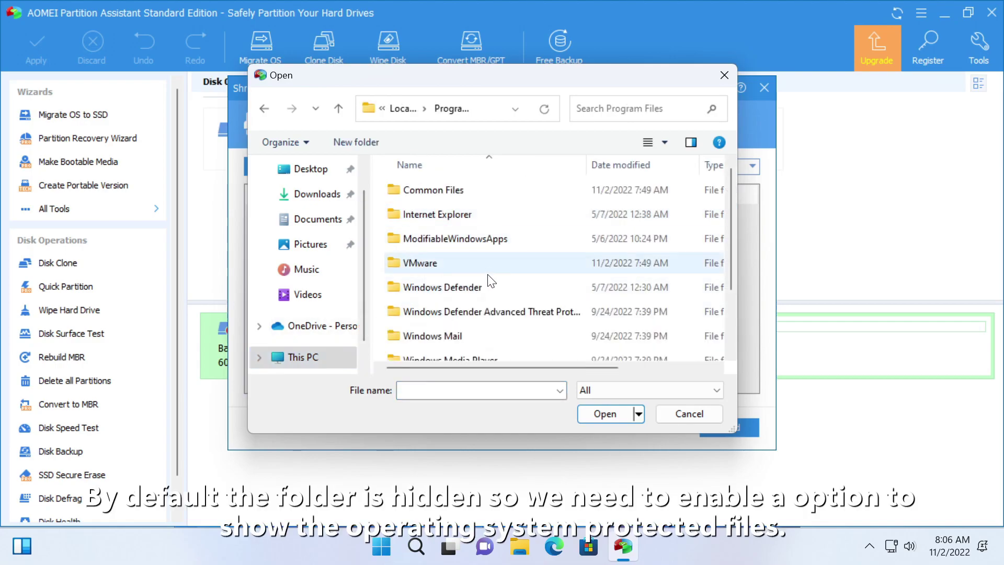
scroll(487, 272, down, 1)
click(722, 76)
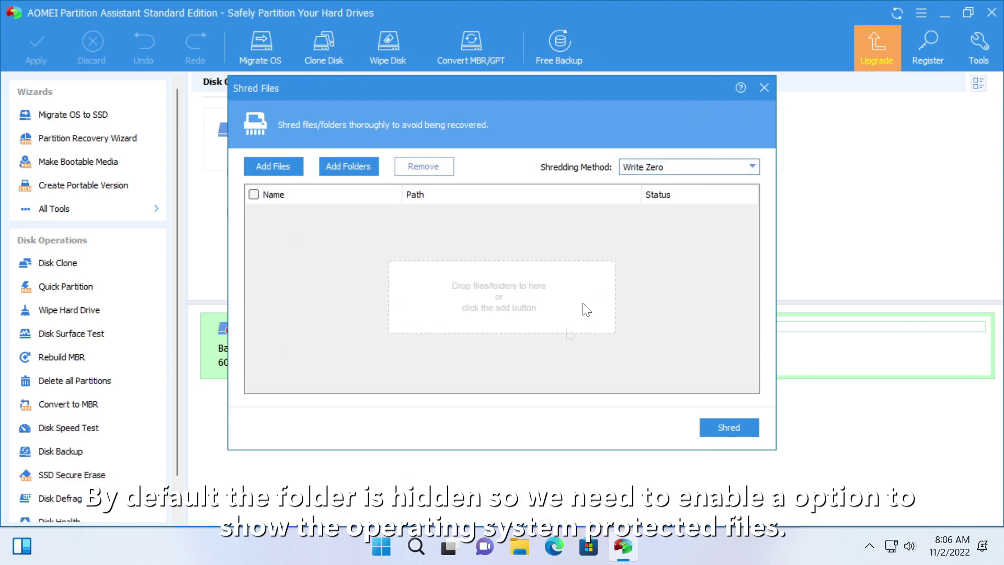
click(518, 546)
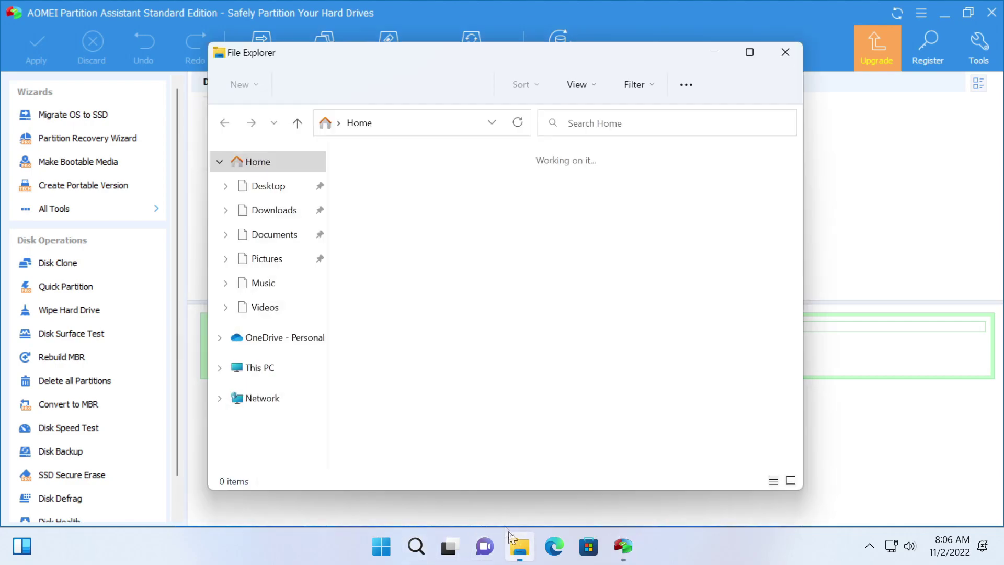
Step: Make hidden items visible in File Explorer, then close Explorer and dismiss the file picker
click(264, 372)
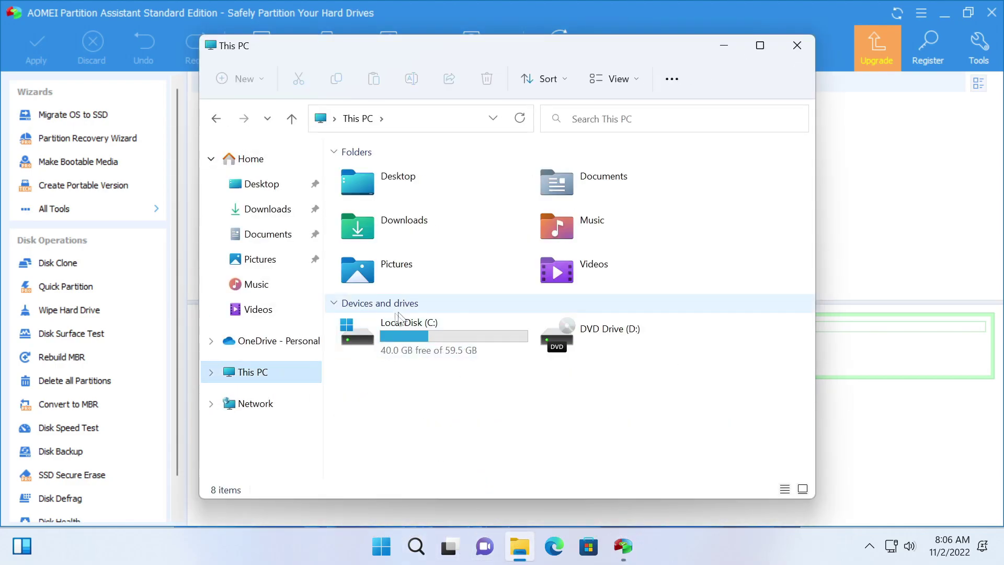
click(349, 323)
click(633, 84)
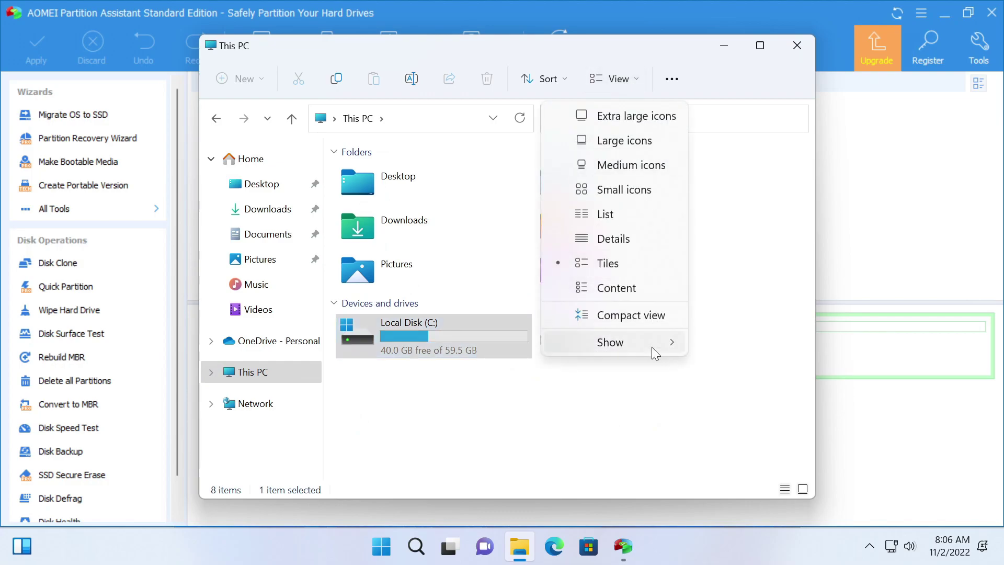
mouse_move(652, 347)
click(744, 473)
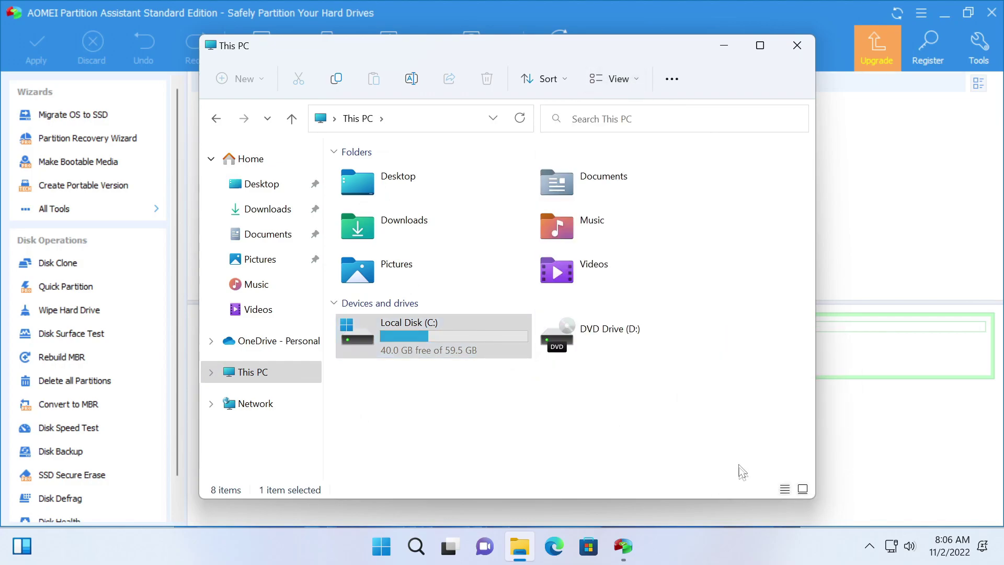
click(805, 45)
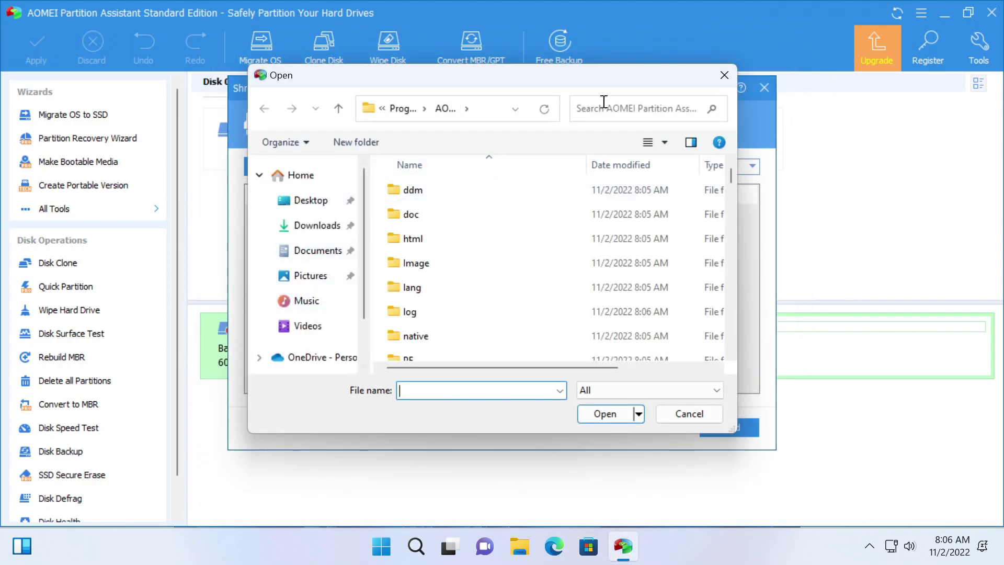
click(717, 78)
Step: Add C:\Program Files\WindowsApps to the shred list and start shredding it, accepting the stability warning
click(332, 165)
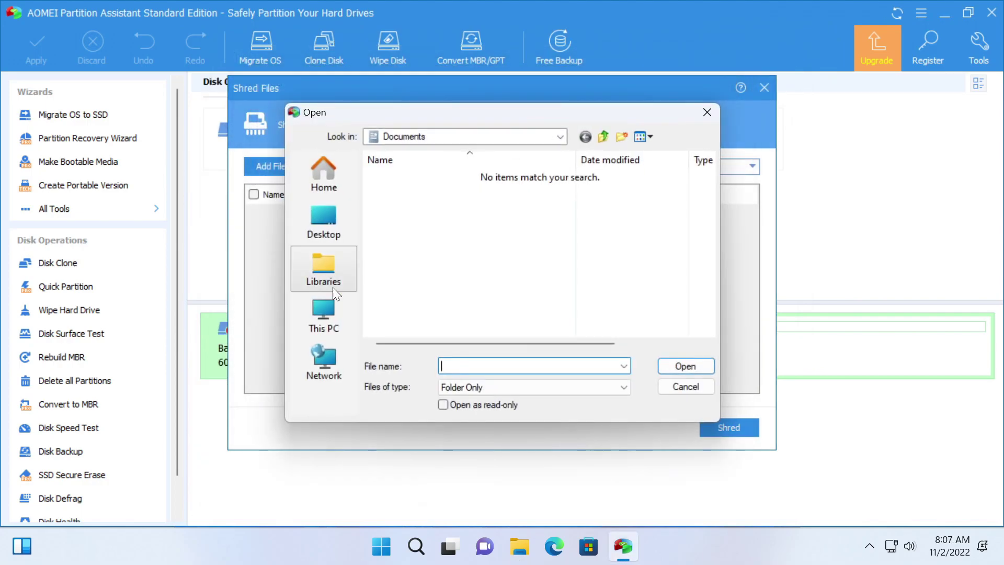
click(321, 302)
double_click(444, 284)
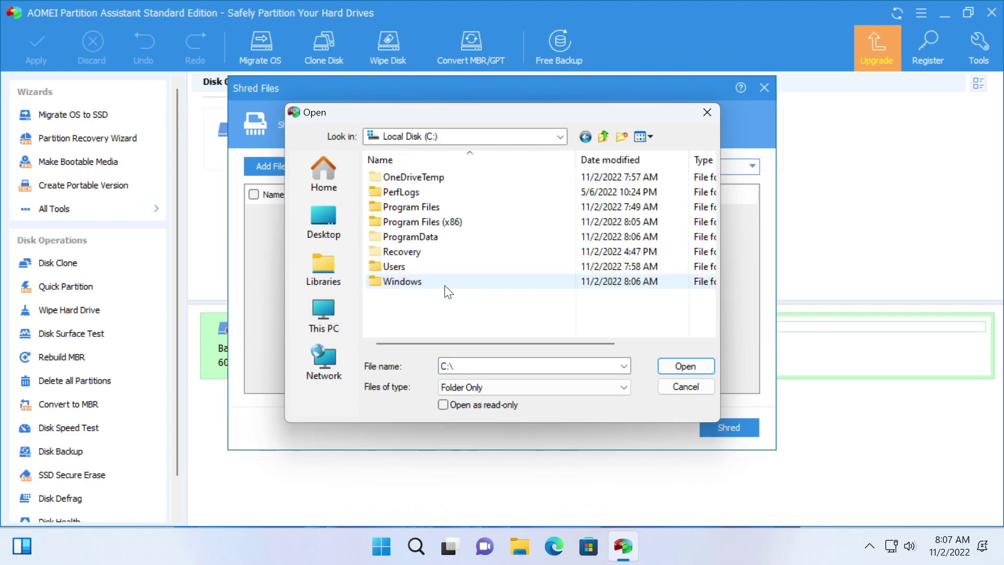
double_click(409, 205)
scroll(465, 250, down, 5)
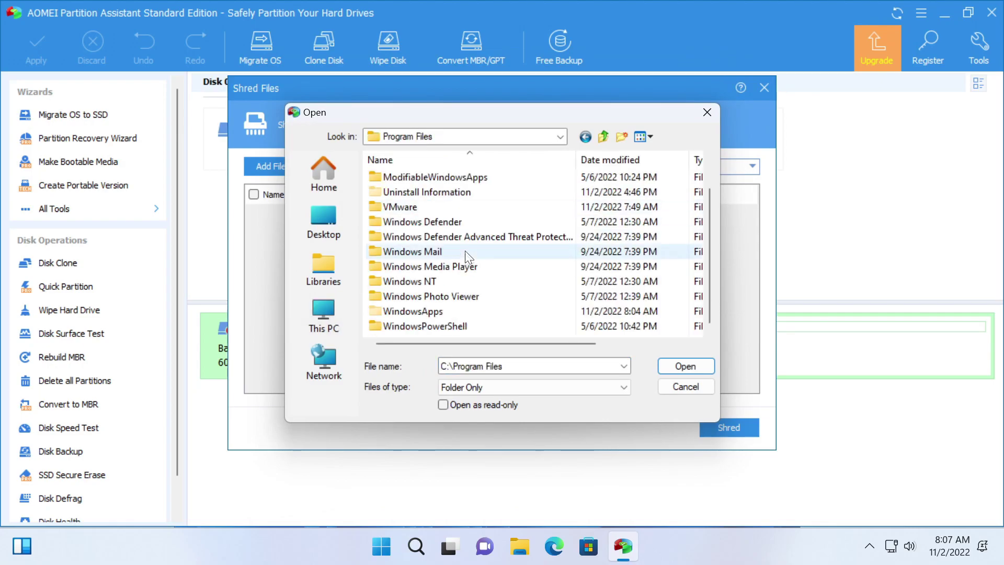
click(439, 312)
click(679, 366)
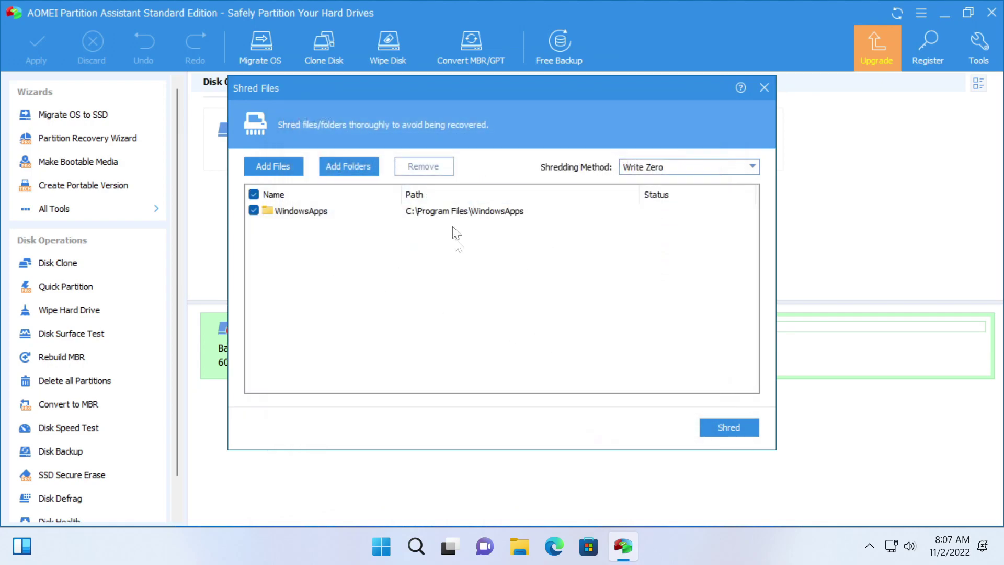
click(732, 426)
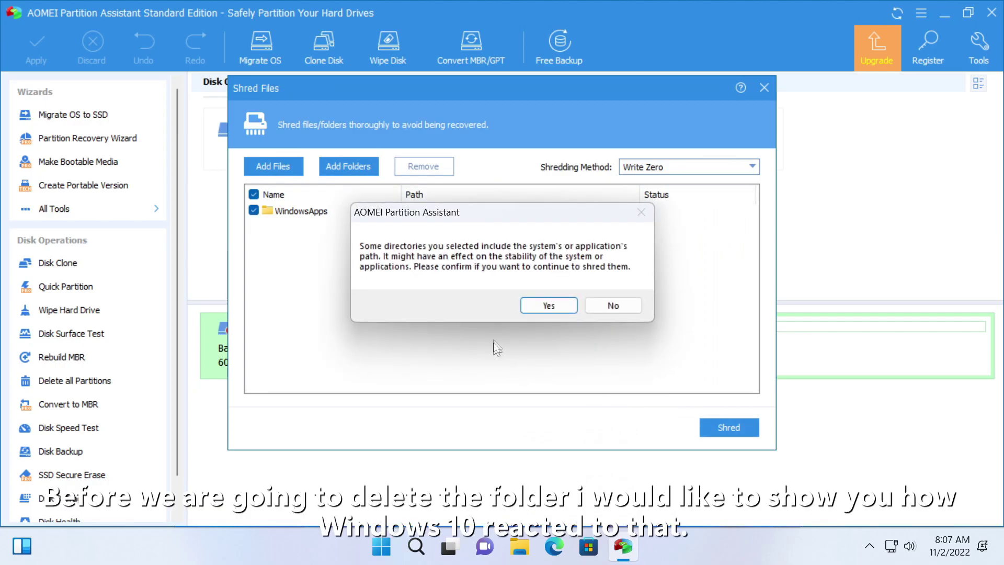
click(534, 306)
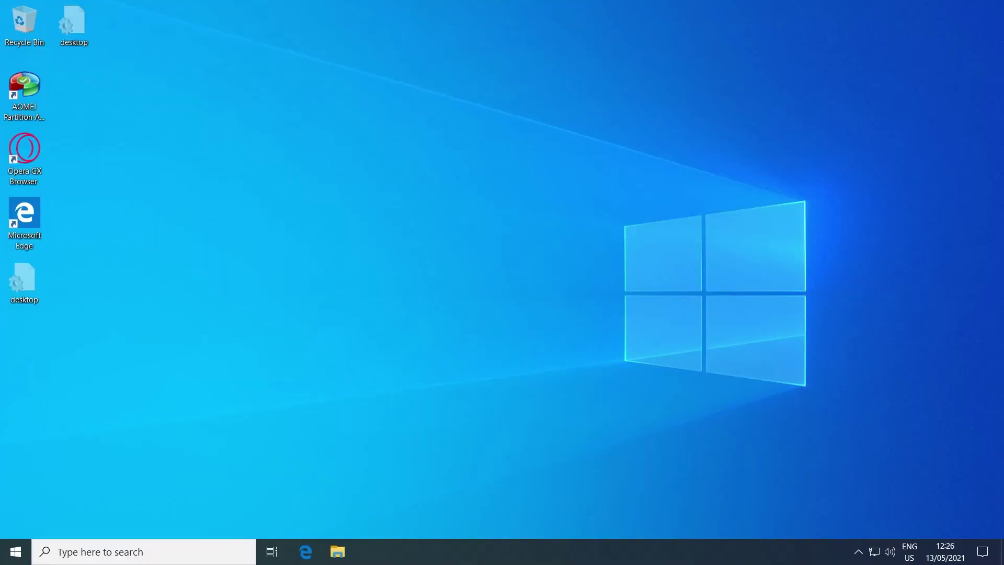
Step: Launch Windows Security from the Start menu's app list, then reopen Start and scroll it
key(super)
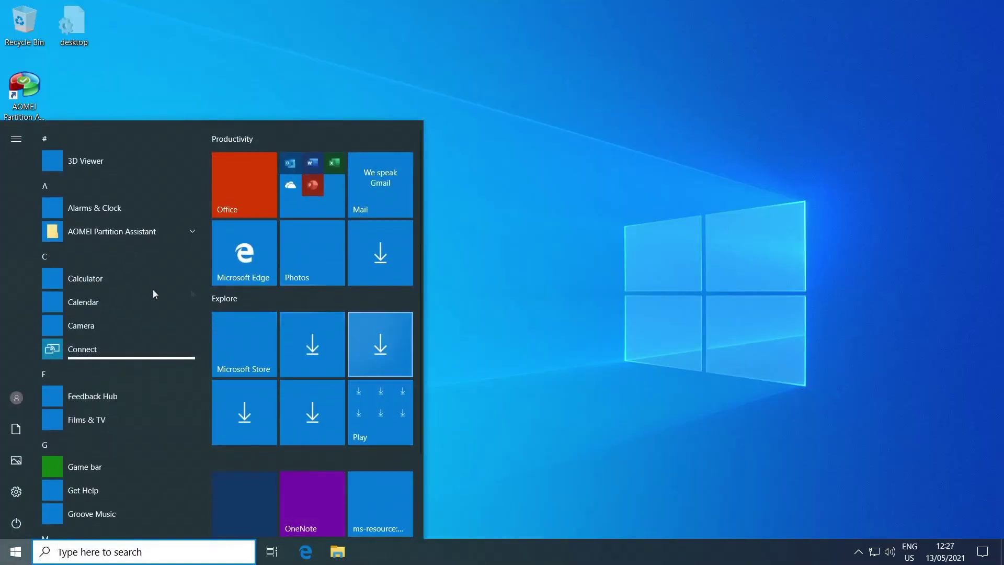
scroll(131, 358, down, 15)
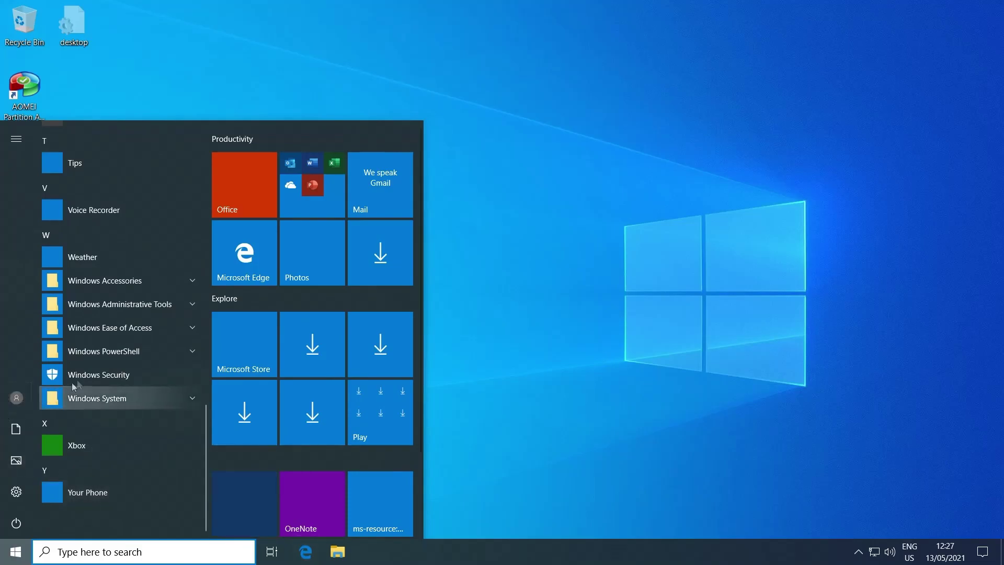
click(108, 372)
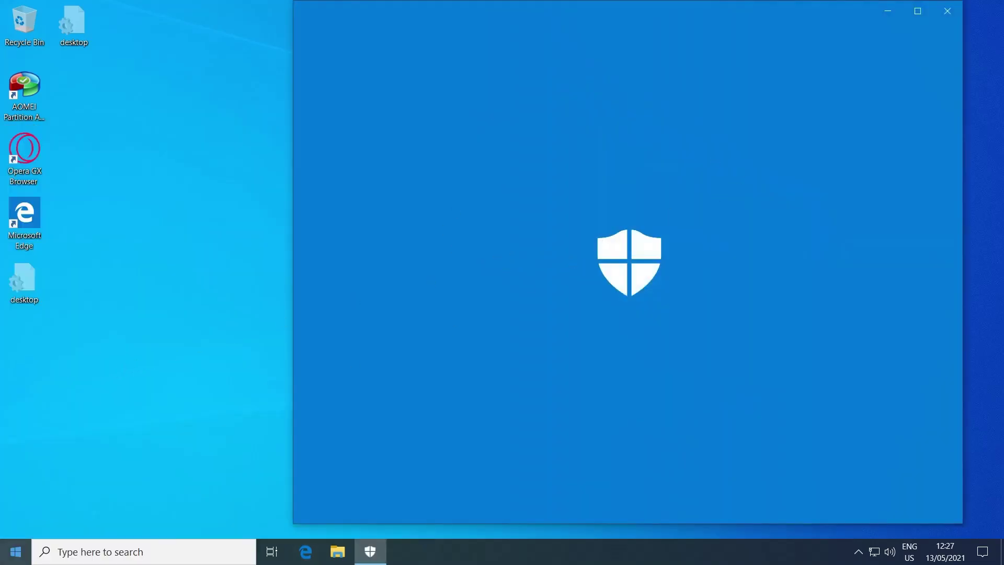
key(super)
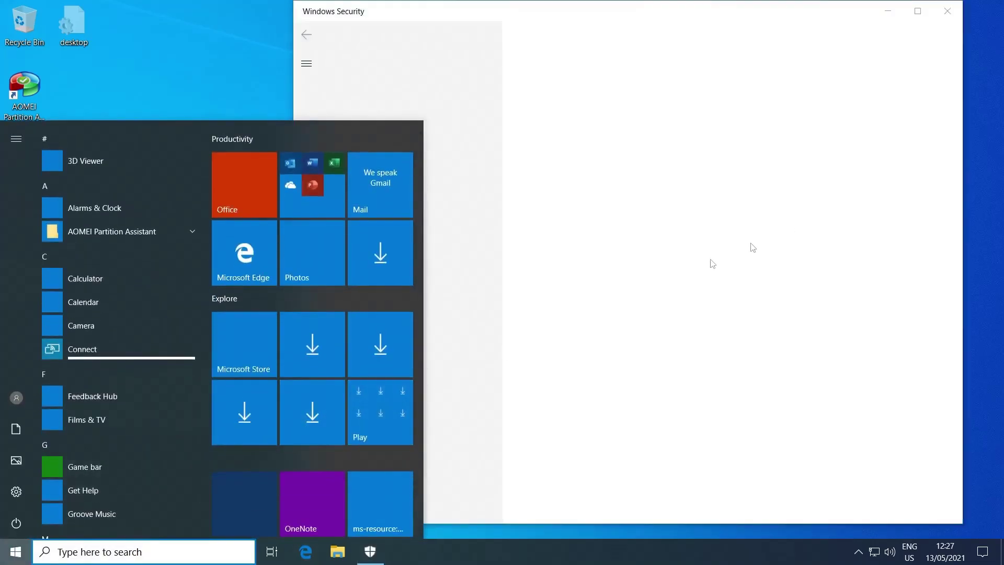
scroll(340, 455, down, 2)
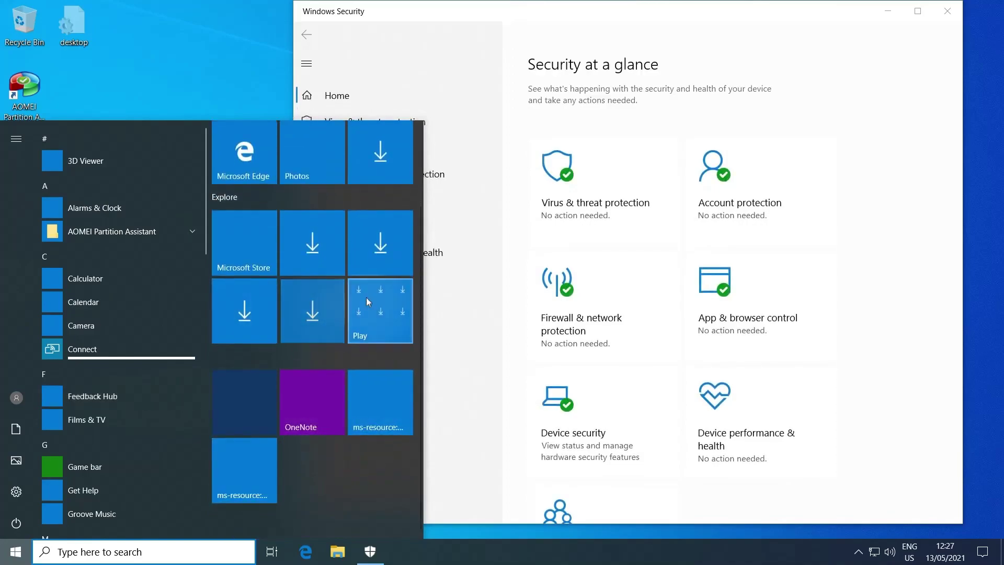
scroll(323, 250, up, 2)
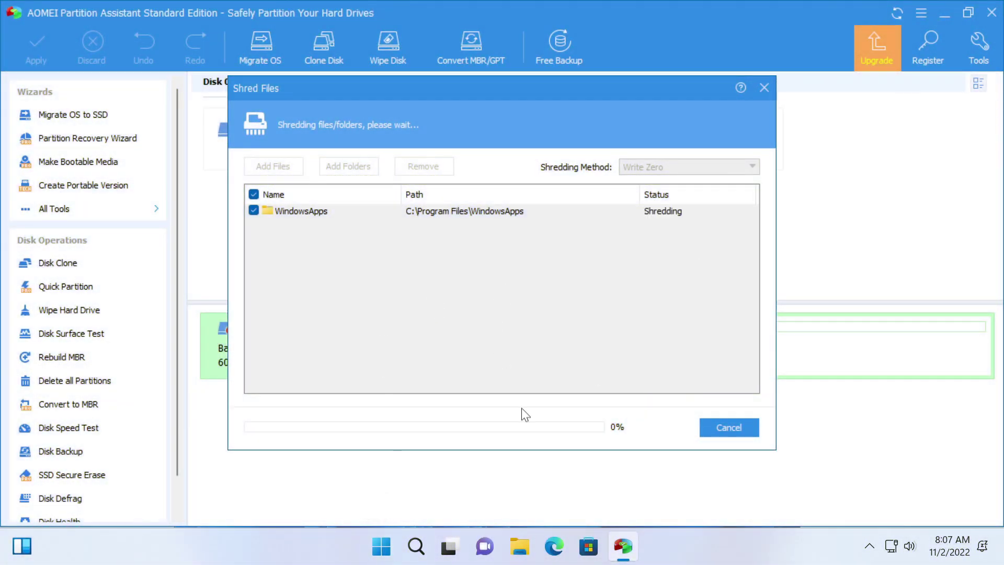
Step: Toggle the search panel, then launch Calculator from All apps and close it
click(424, 546)
click(424, 546)
click(425, 546)
click(381, 546)
click(680, 128)
click(336, 195)
click(358, 291)
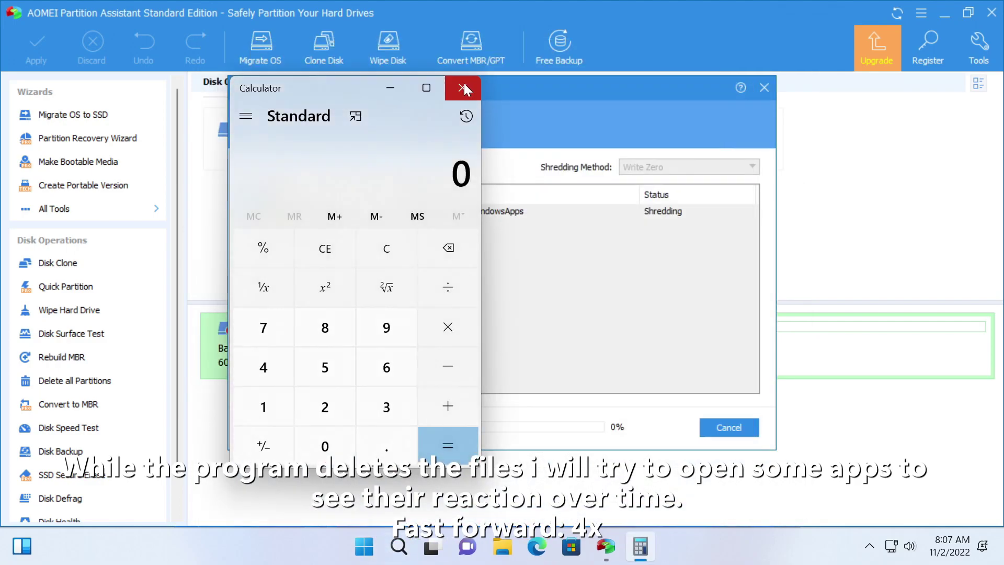
click(464, 85)
Step: Launch the Clock app from All apps and close it
click(374, 547)
click(665, 128)
click(339, 363)
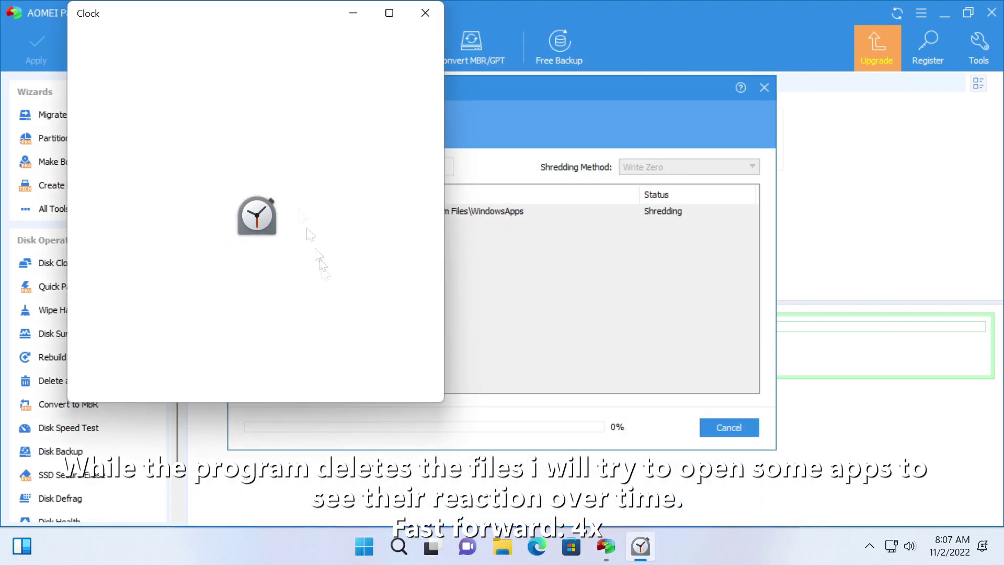
click(425, 12)
Step: Launch Microsoft Store from the All apps list
click(381, 547)
click(675, 128)
scroll(368, 290, down, 10)
click(356, 371)
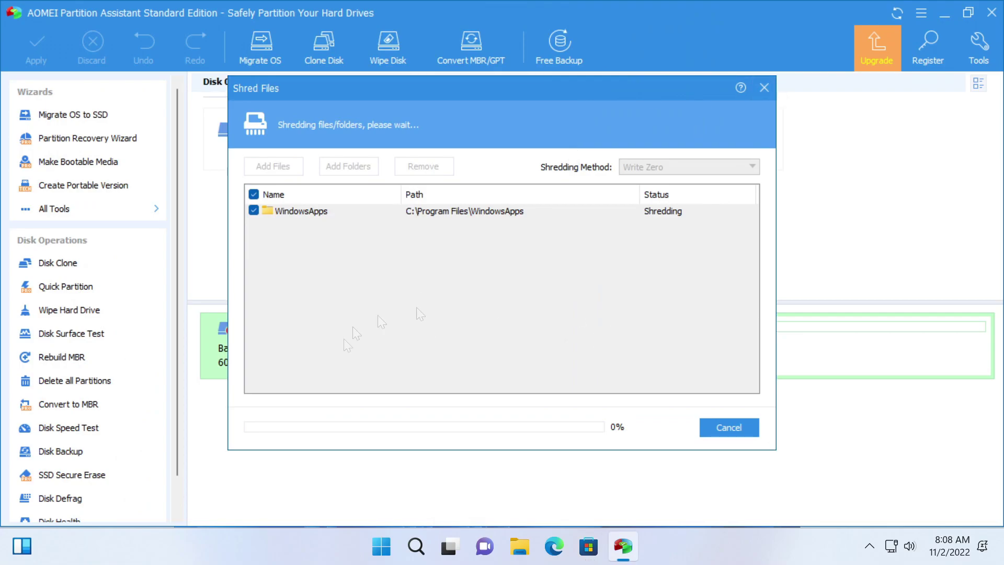
Step: Open the Widgets board, open and close widget settings, scroll the cards, then close it
key(super+w)
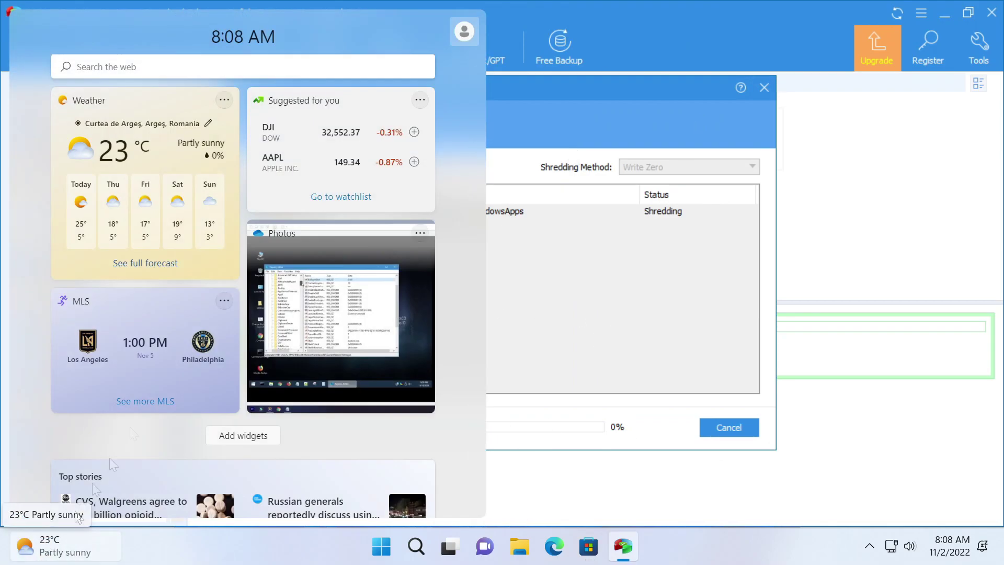
click(464, 31)
click(435, 96)
scroll(298, 240, down, 15)
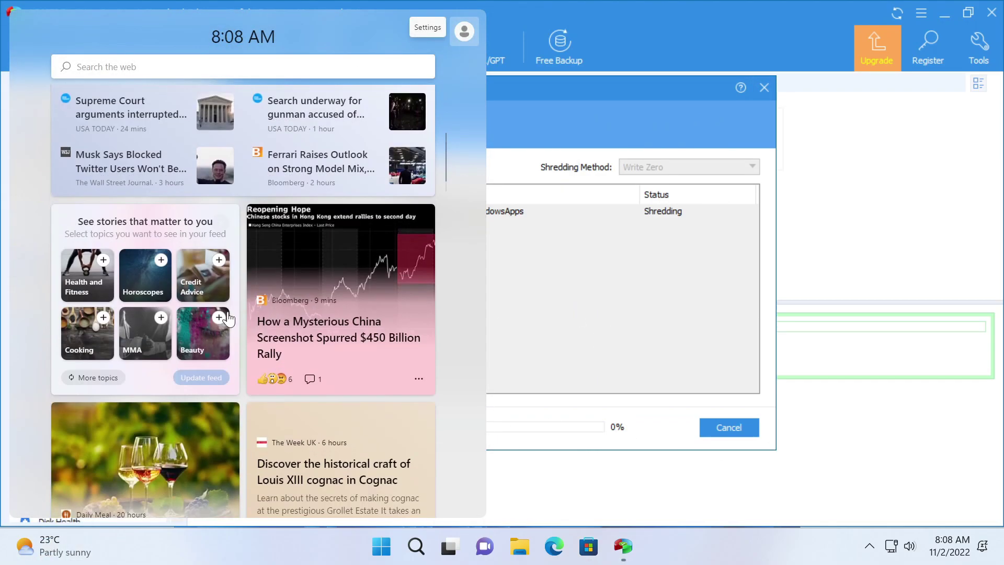
scroll(260, 263, down, 10)
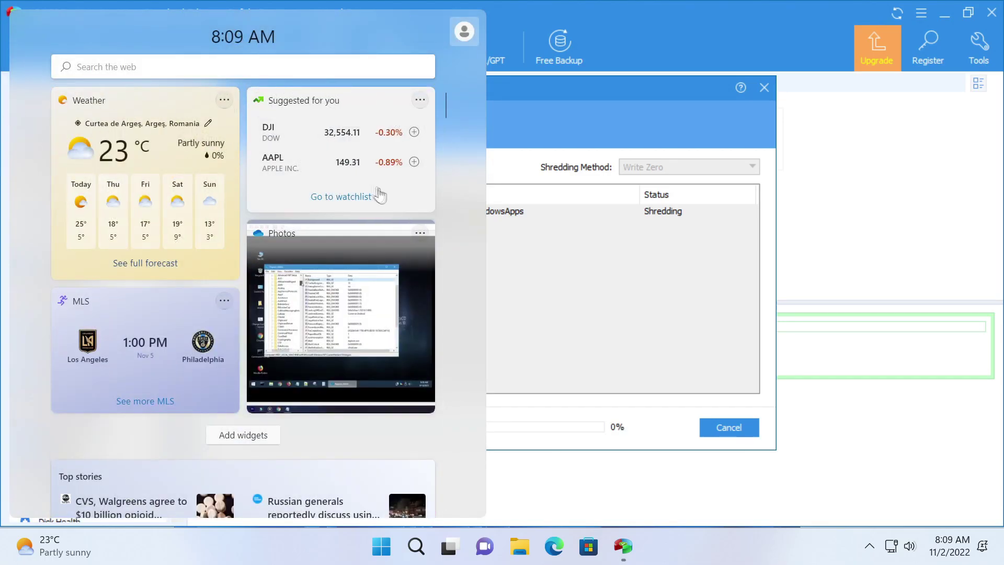
click(648, 332)
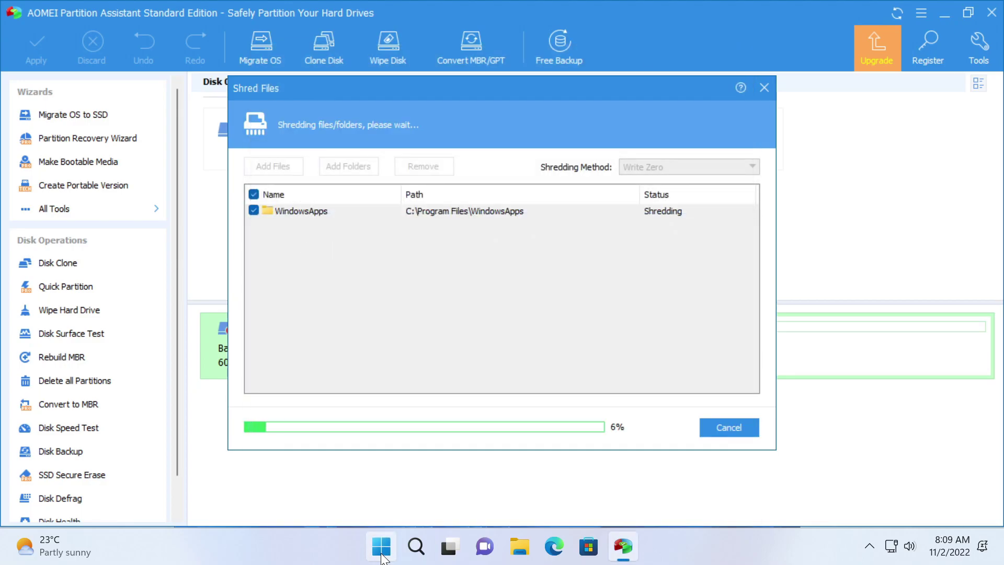
Step: In Settings, browse About, Windows Update, its advanced options, and the Windows Insider Program page
click(375, 555)
click(688, 169)
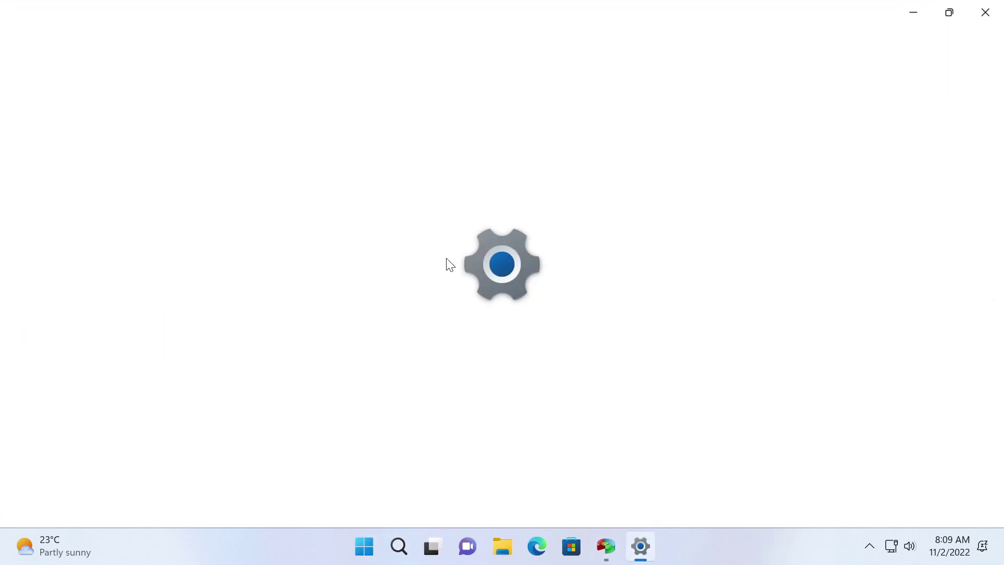
scroll(395, 392, down, 10)
click(397, 500)
click(89, 483)
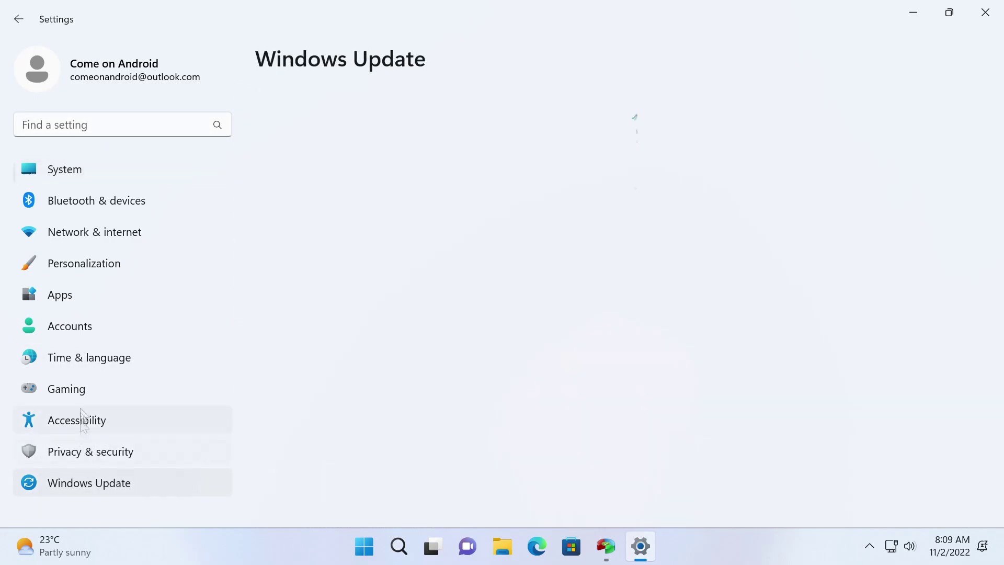
click(585, 339)
click(340, 62)
click(314, 385)
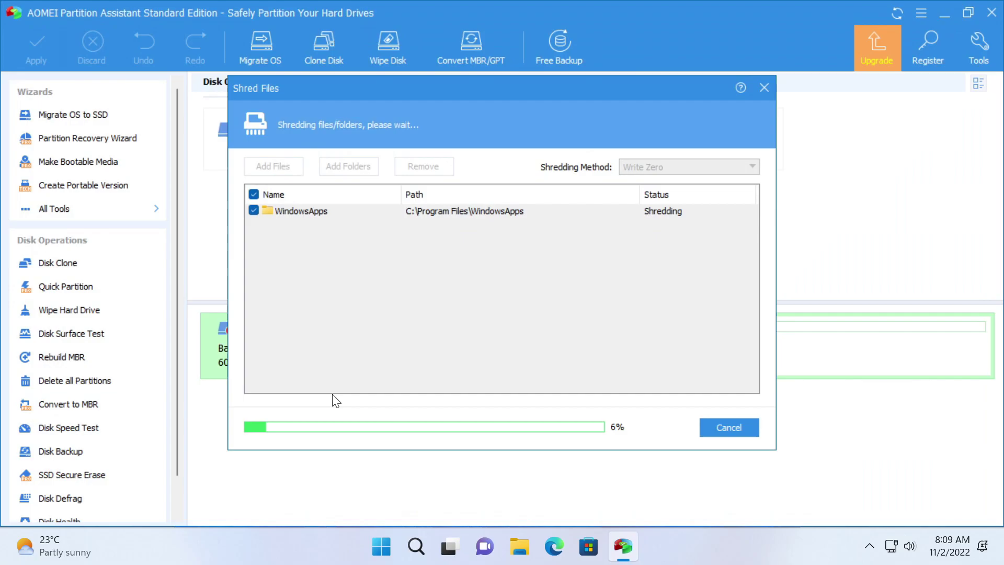
Step: Open the widgets panel, then try launching Office from Start and close its error
click(50, 546)
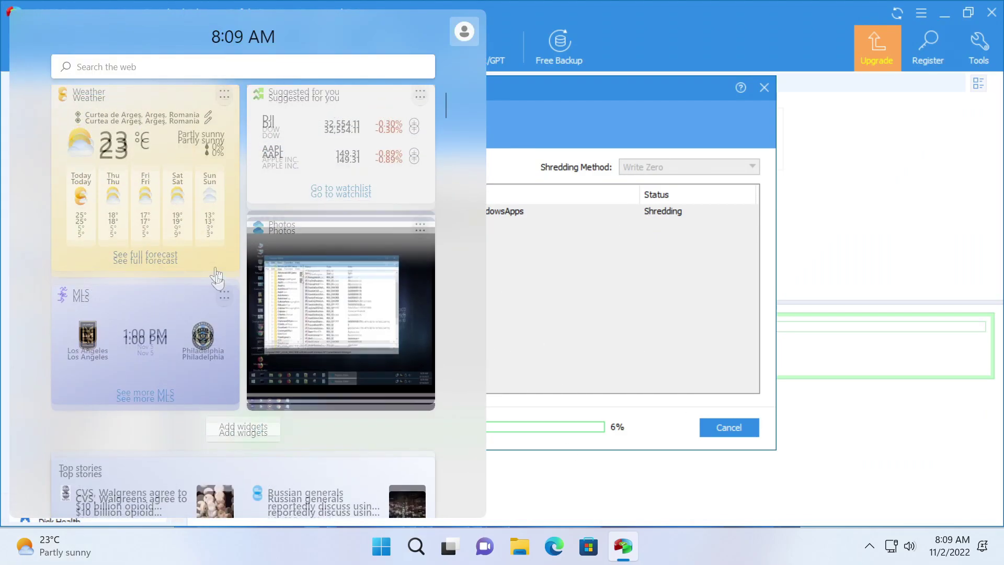
scroll(193, 395, down, 10)
key(super)
click(392, 179)
click(695, 304)
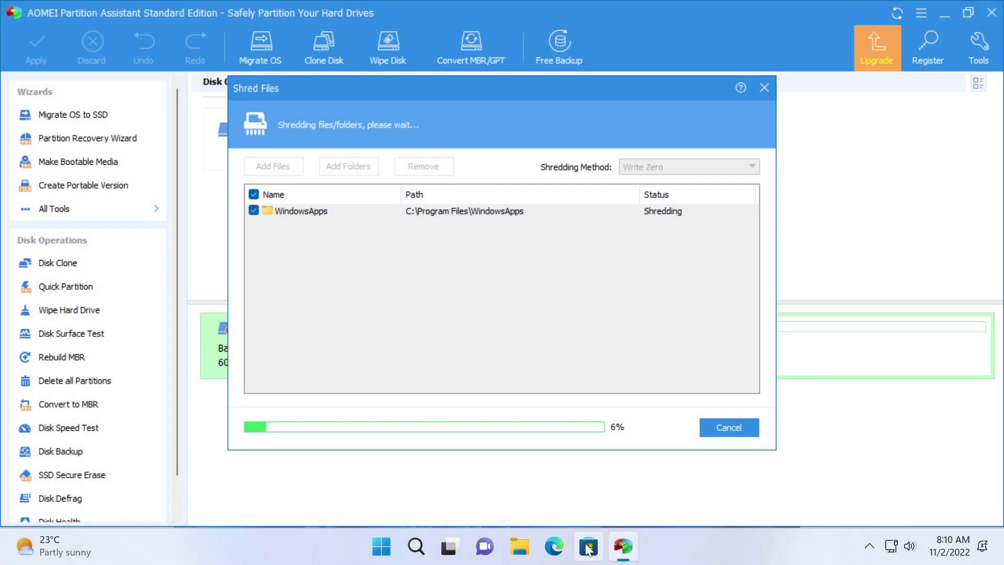
Step: Launch Get Started from All apps, then return to the shredder and dismiss its prompt
click(384, 549)
click(663, 126)
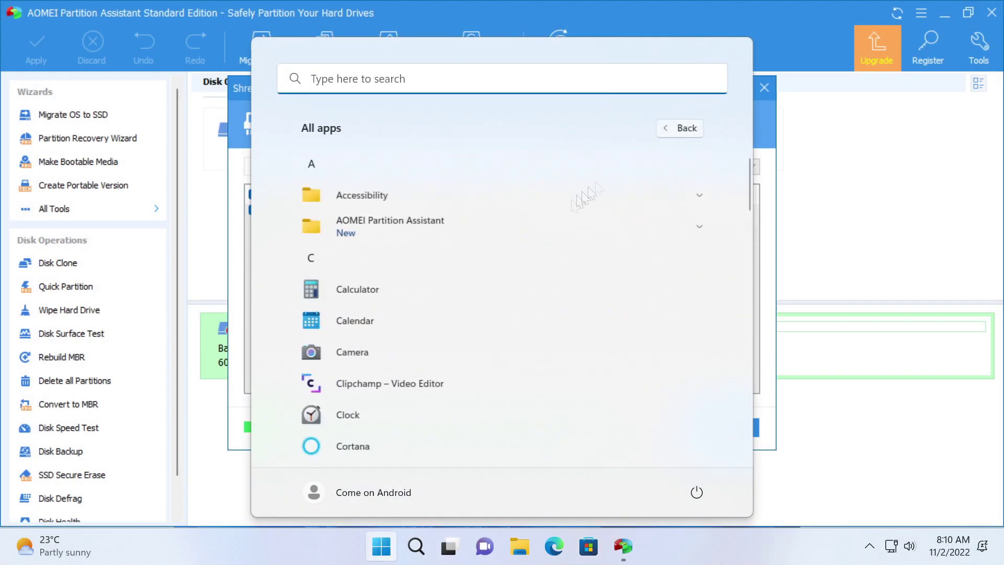
scroll(317, 254, down, 5)
click(345, 294)
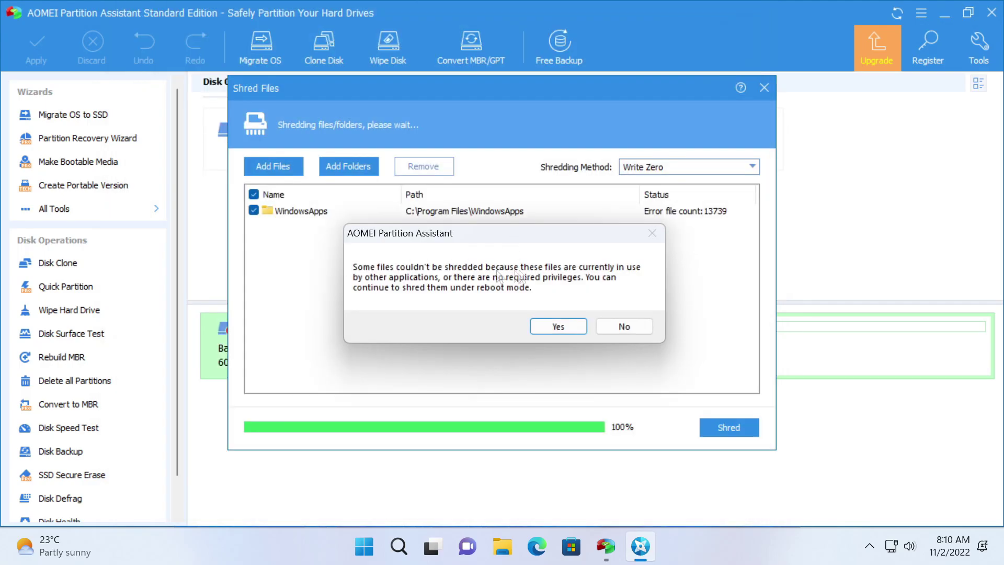
click(619, 325)
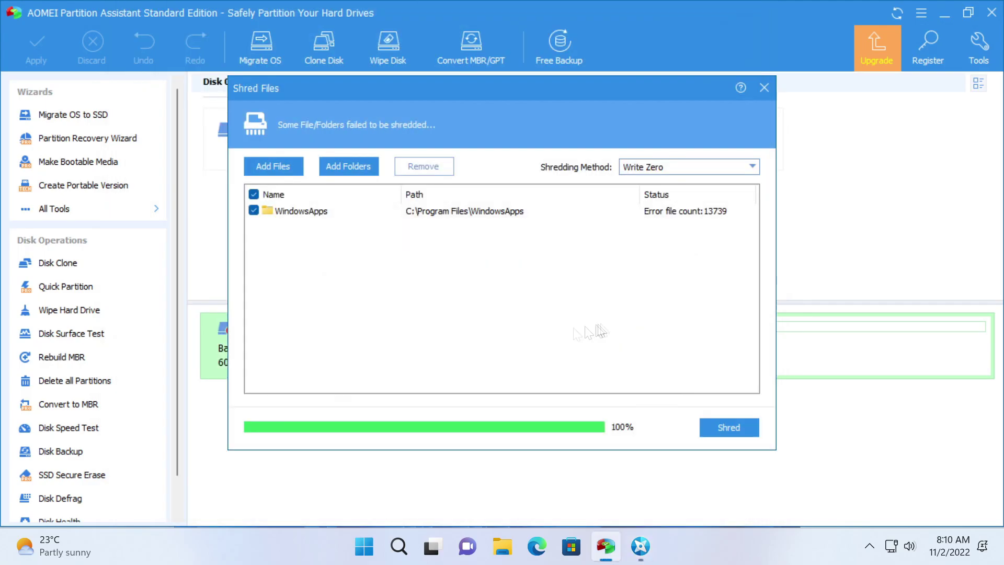
Step: Restart the WindowsApps shred, confirm it, and return the virtual machine to full-screen view
click(752, 429)
click(543, 306)
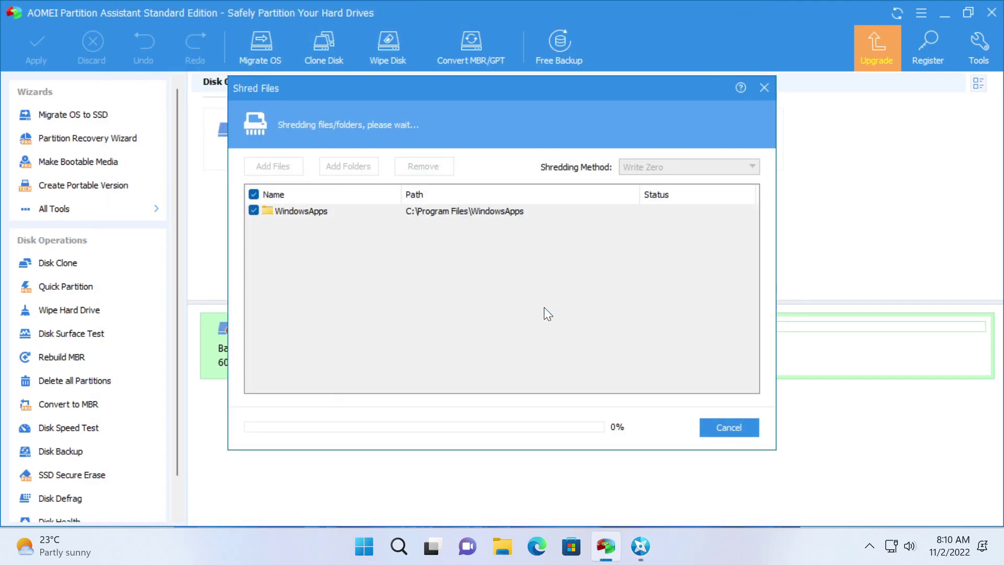
key(XF86AudioRaiseVolume)
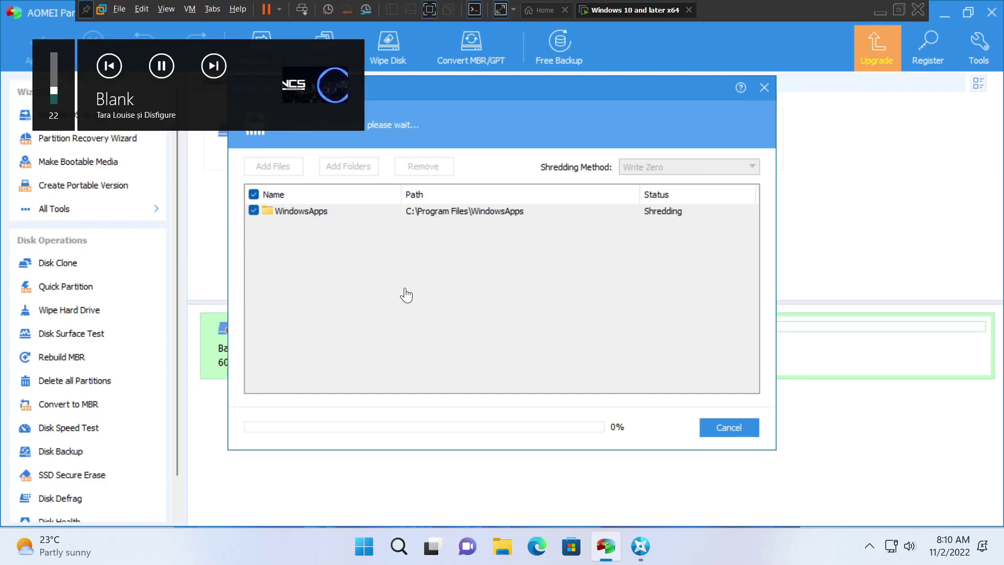
click(167, 8)
click(175, 40)
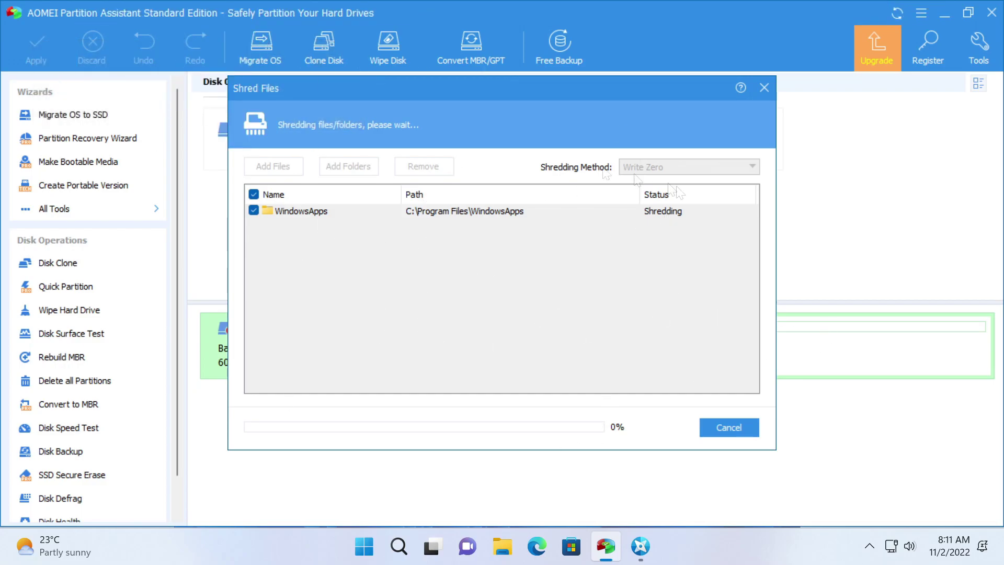
Step: From Start, close the app-can't-open error and try opening Xbox and another pinned app
key(super)
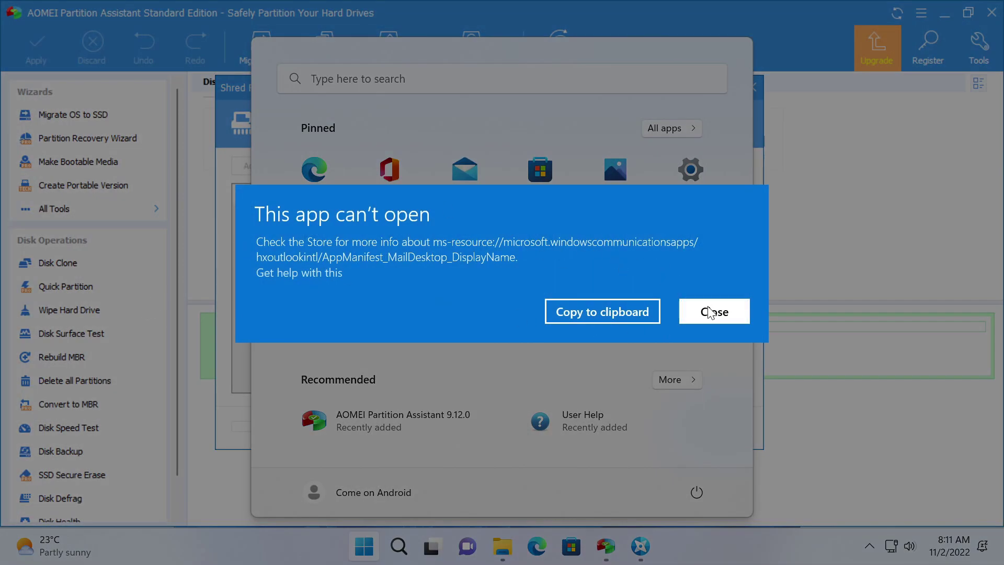
click(709, 312)
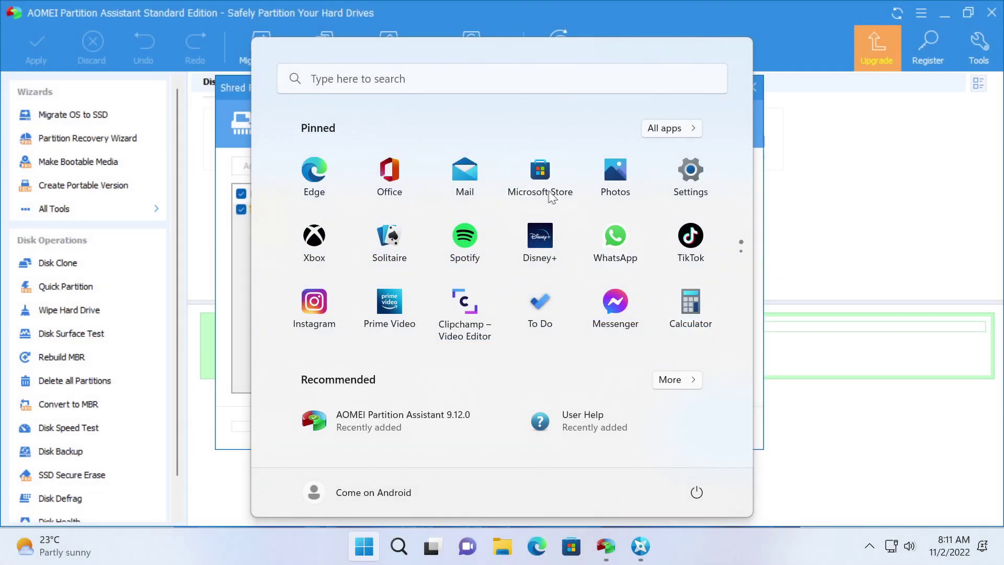
click(317, 252)
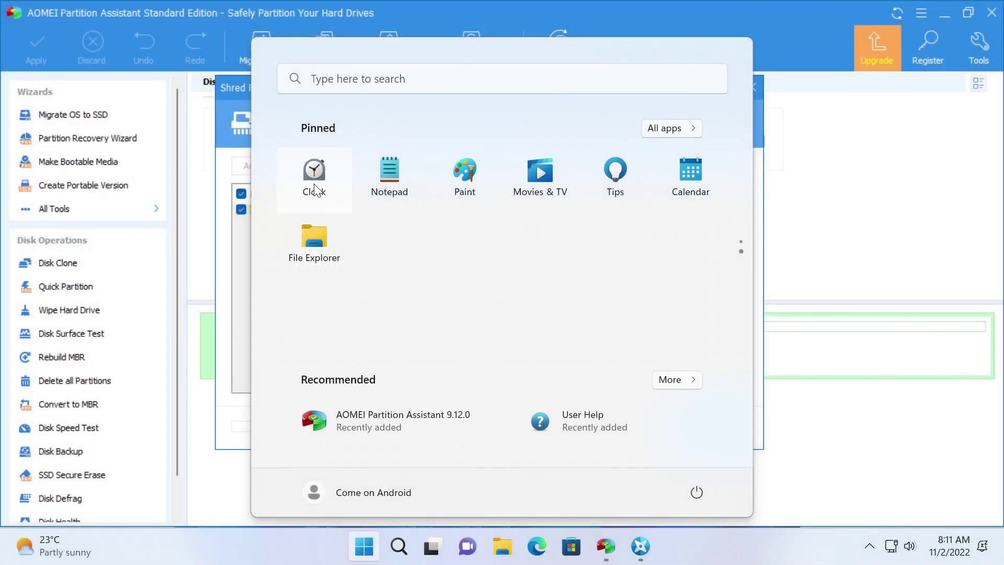
click(315, 189)
Step: Dismiss the error, then try Camera from All apps and Disney+ from the pinned apps
click(711, 300)
click(672, 128)
scroll(339, 283, down, 2)
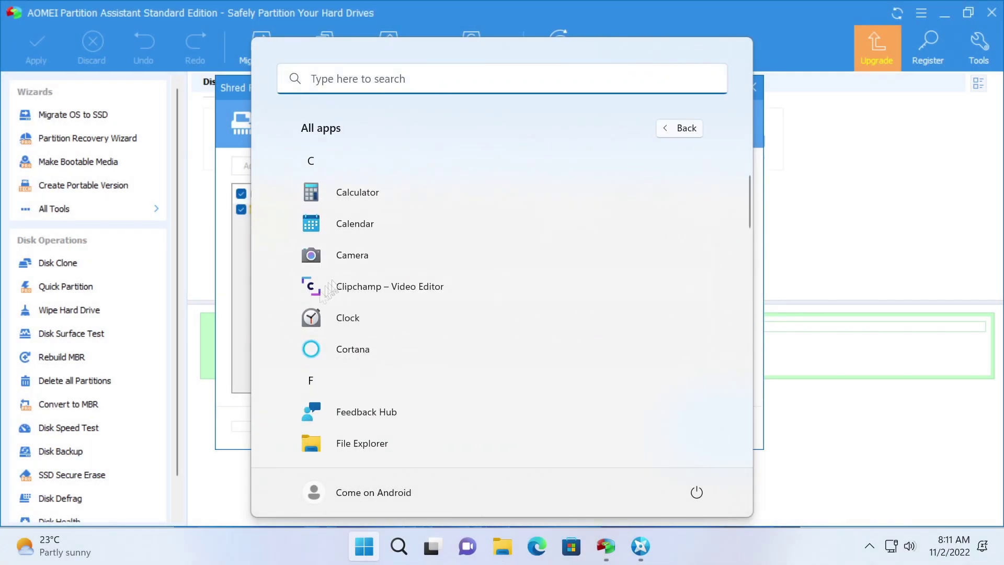
click(355, 259)
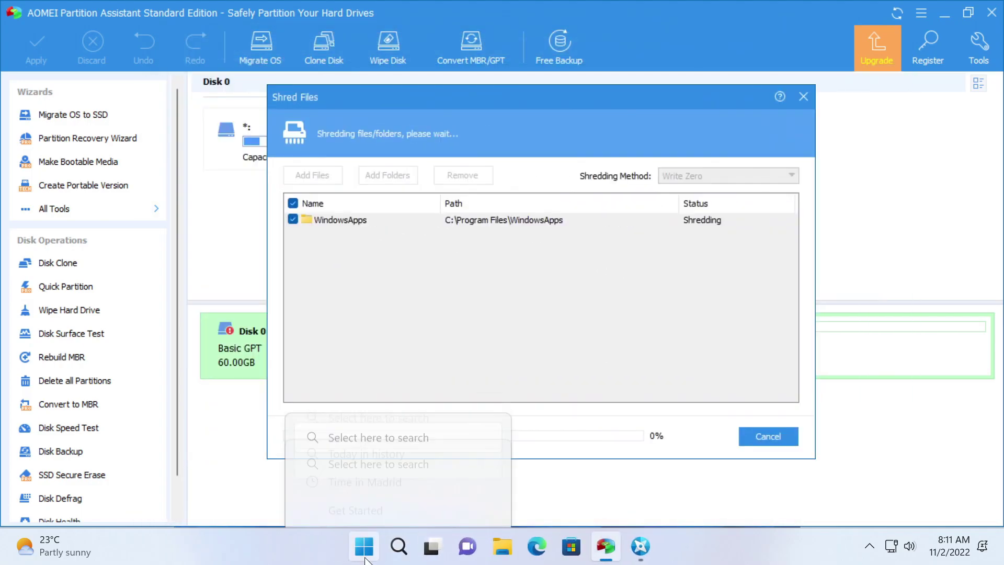
key(super)
click(557, 270)
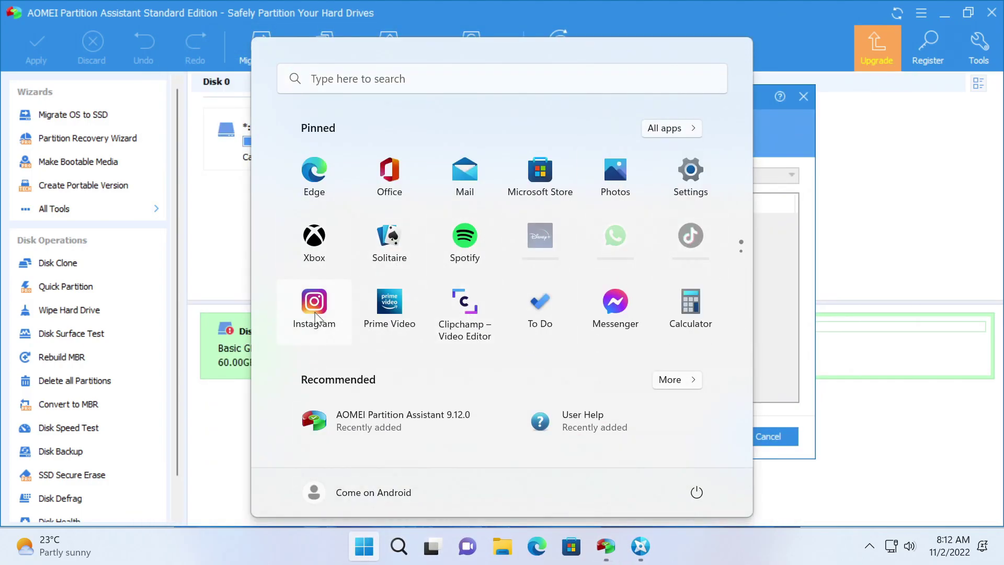
Step: Launch Get Started from All apps, scroll its content, and switch windows
click(672, 128)
scroll(354, 234, down, 5)
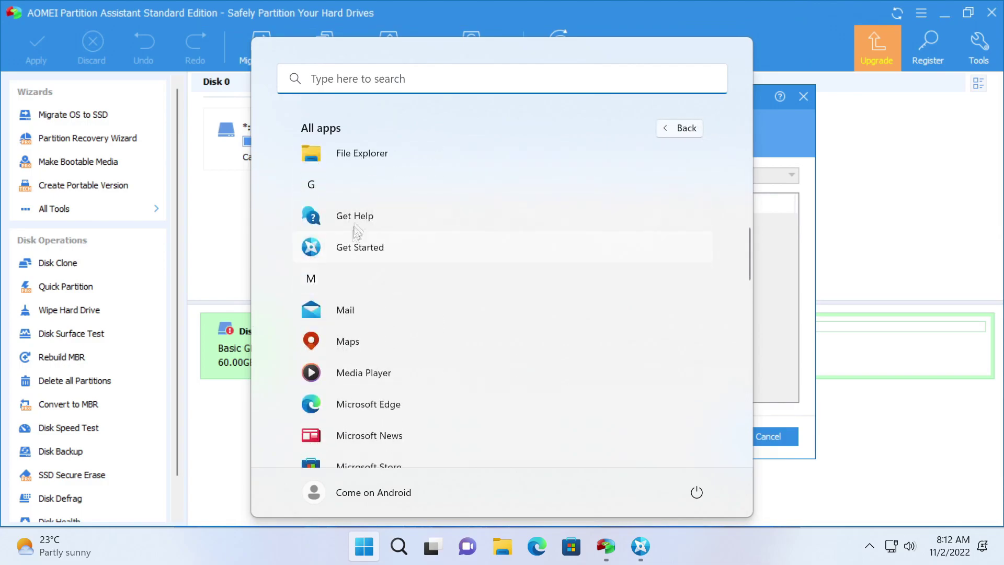
click(351, 246)
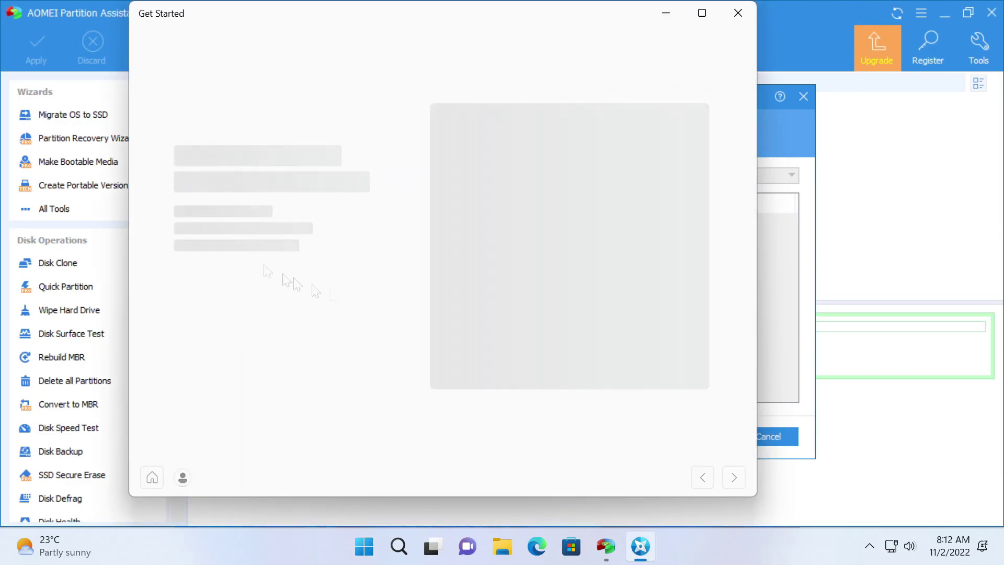
scroll(303, 214, down, 6)
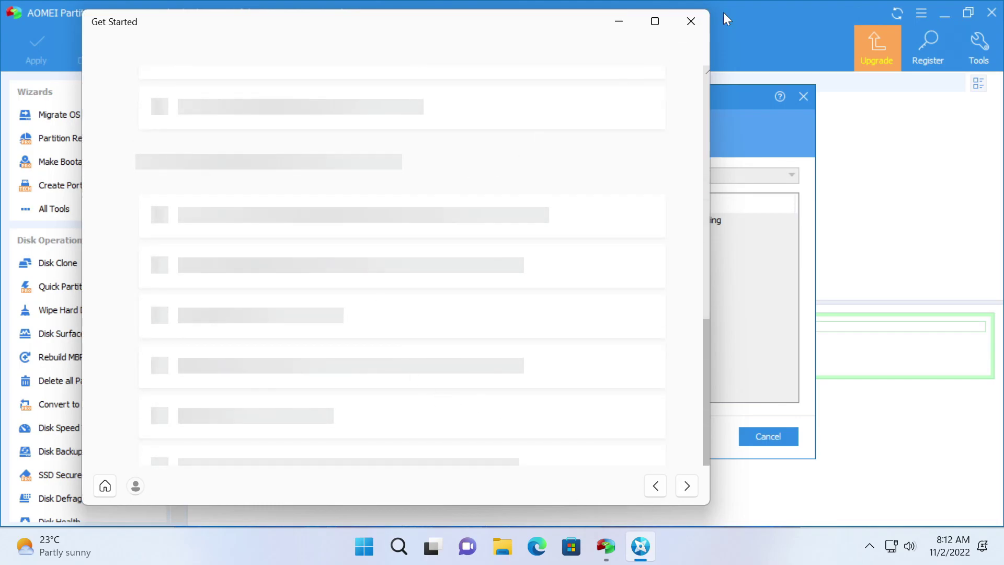
key(alt+Tab)
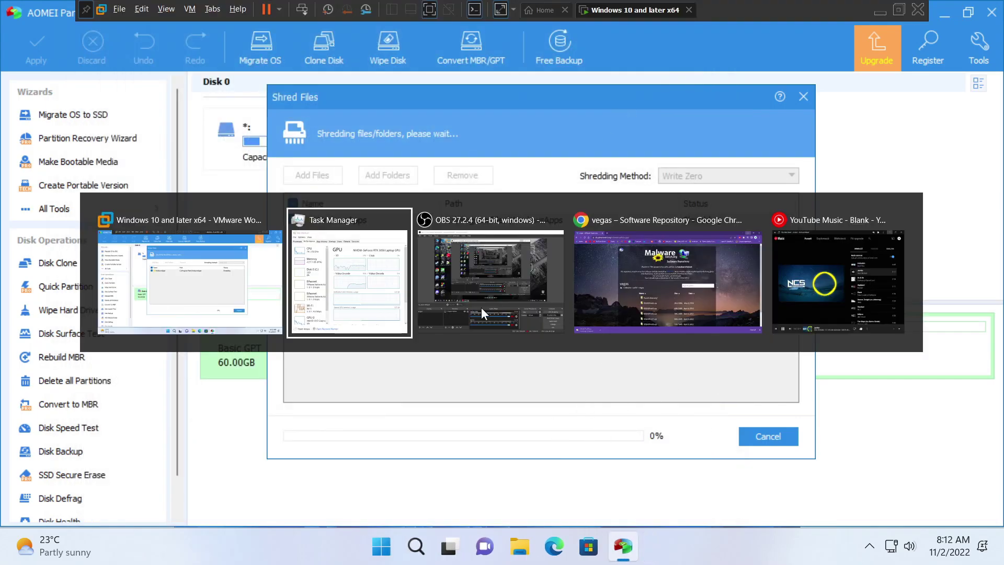
Step: Switch back to the partition assistant, open and enlarge Task Manager, then dismiss it
key(alt+Tab)
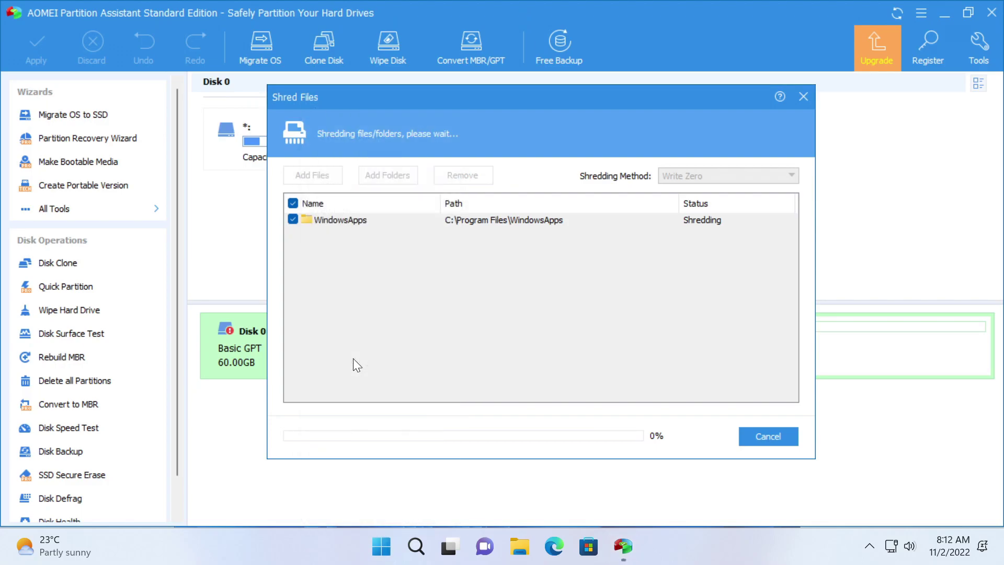
key(ctrl+shift+Escape)
drag(332, 135, 212, 36)
click(398, 546)
key(alt+F4)
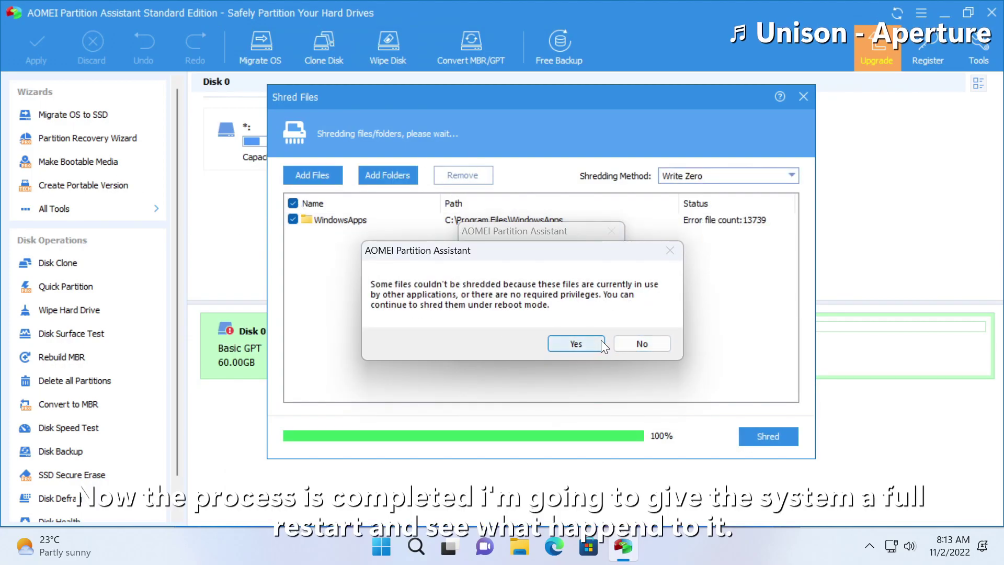
Step: Decline reboot-mode shredding, confirm cancelling, and close Shred Files and AOMEI Partition Assistant
click(631, 341)
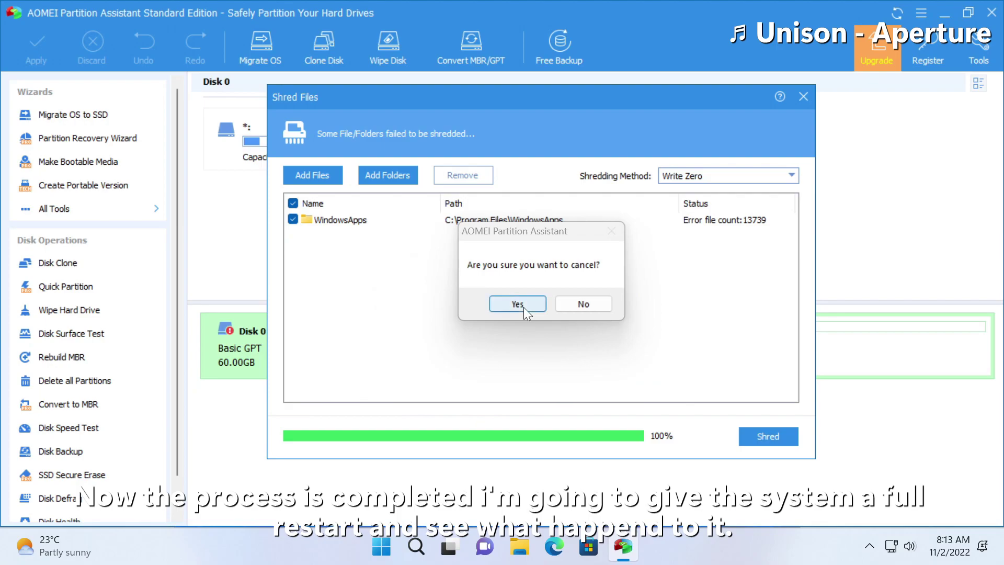
click(584, 304)
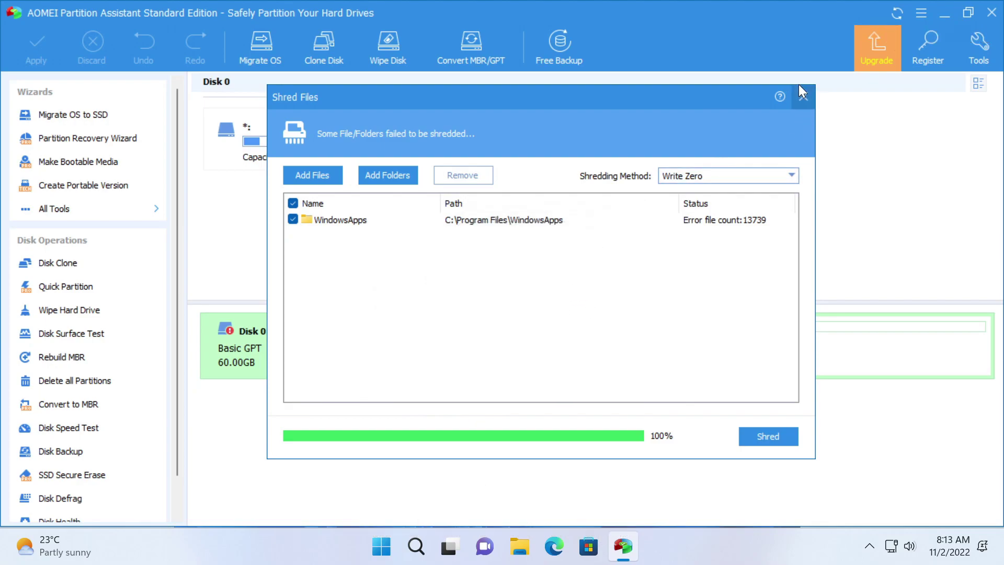
click(803, 97)
click(992, 12)
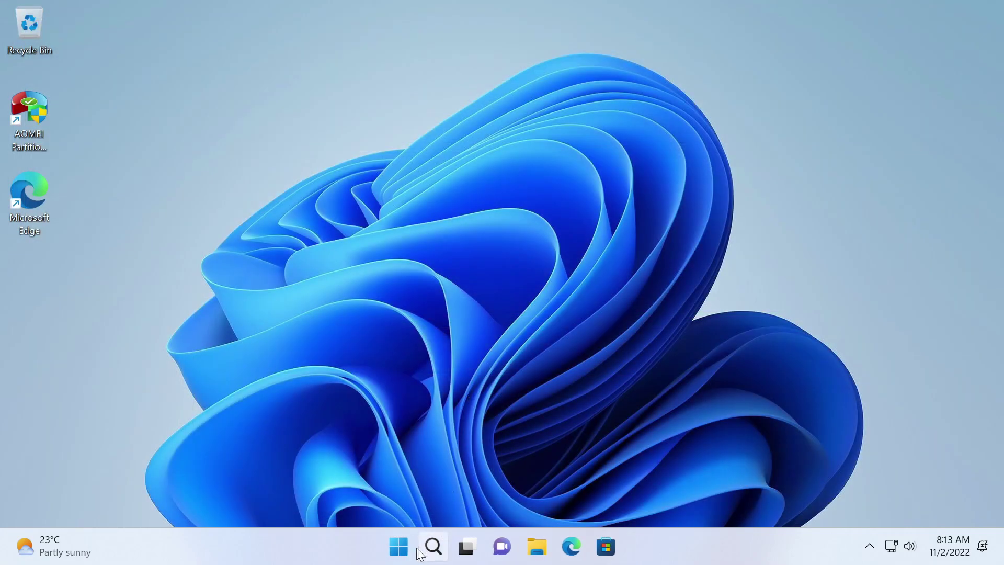
Step: Restart Windows 11 from the Start menu power options
click(400, 549)
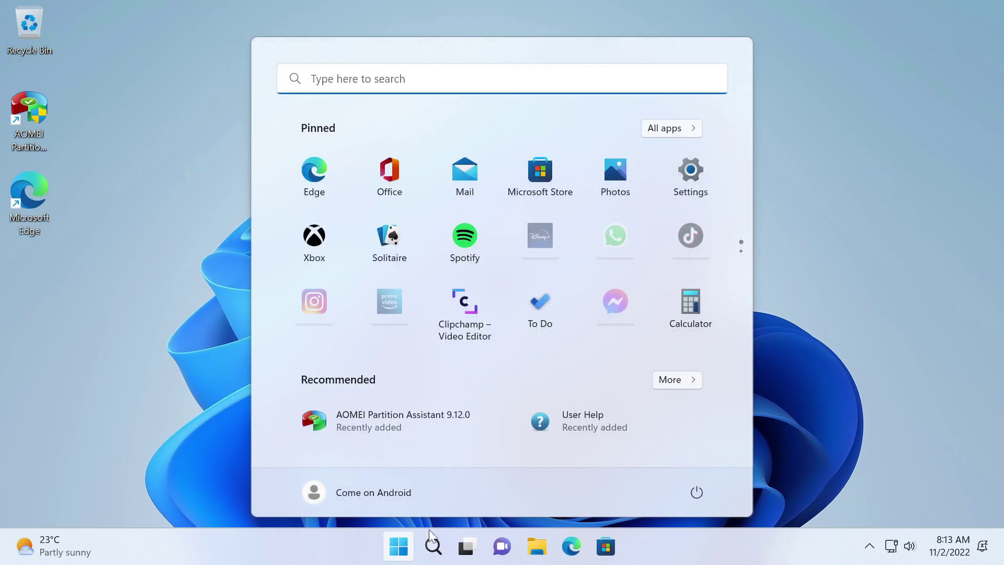
click(696, 491)
click(690, 456)
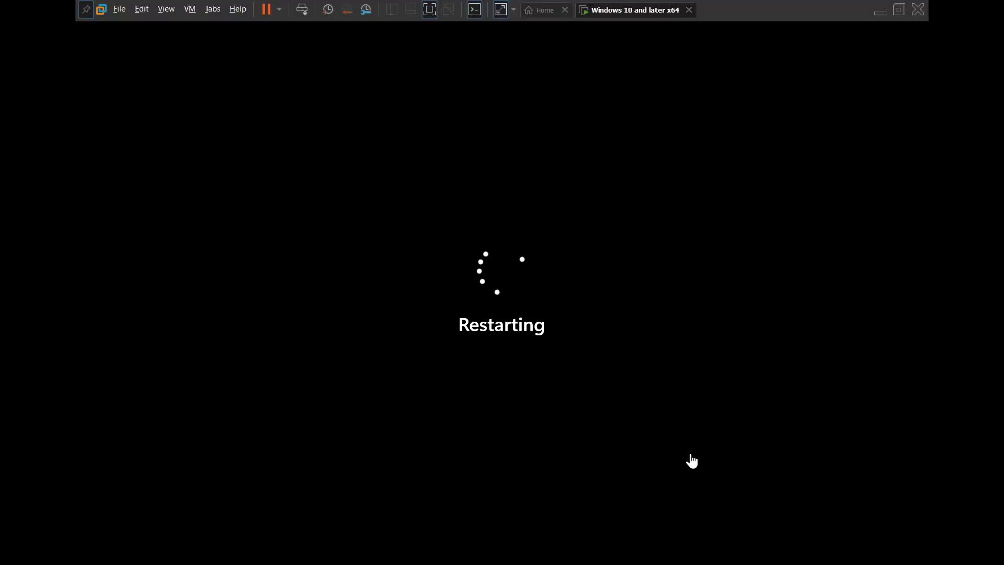
Step: Return the virtual machine to full-screen view while it reboots to the lock screen
key(XF86AudioLowerVolume)
key(XF86AudioLowerVolume)
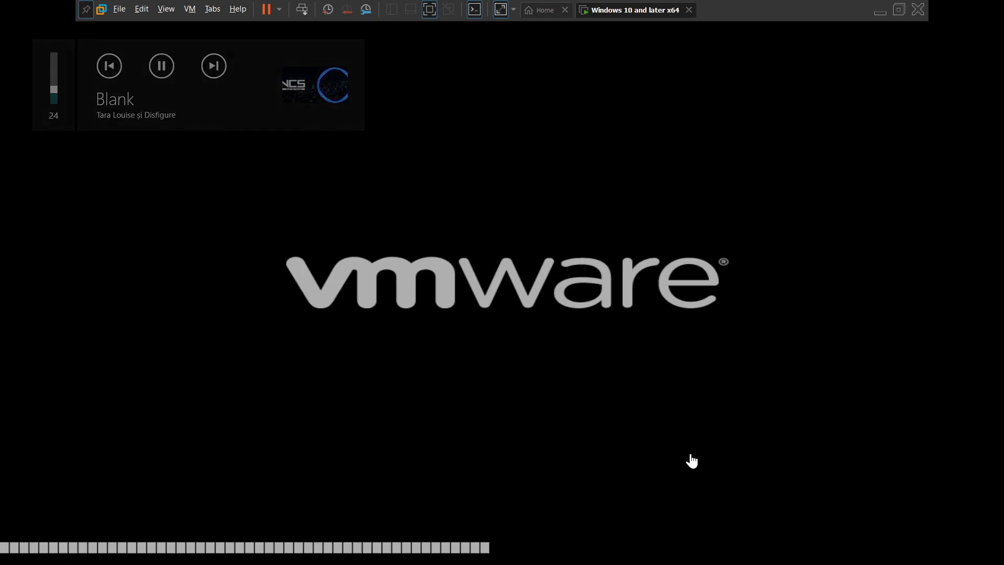
click(189, 9)
click(180, 39)
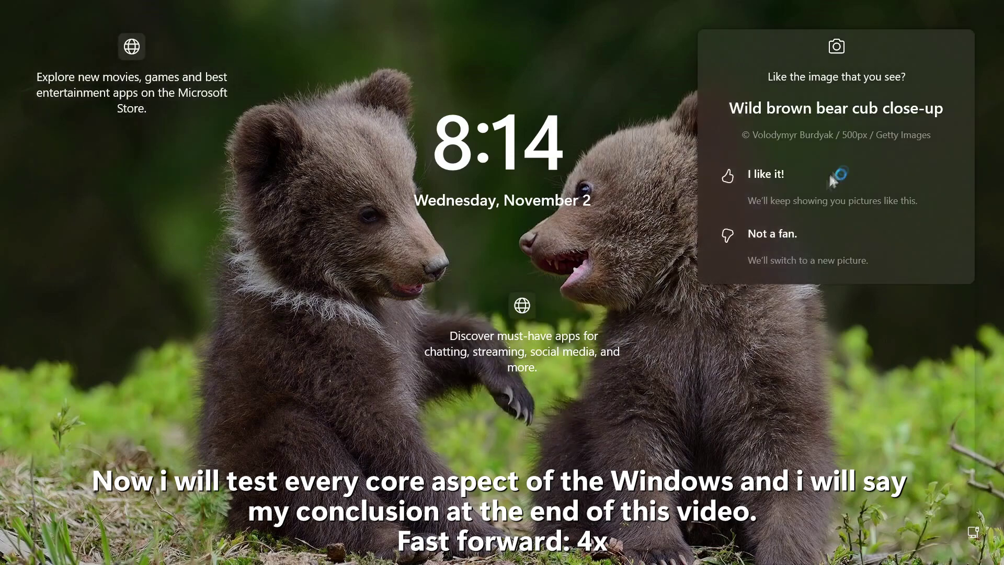
Step: On the lock screen, turn Magnifier on, reset zoom to 100%, and turn it off
click(358, 426)
click(894, 531)
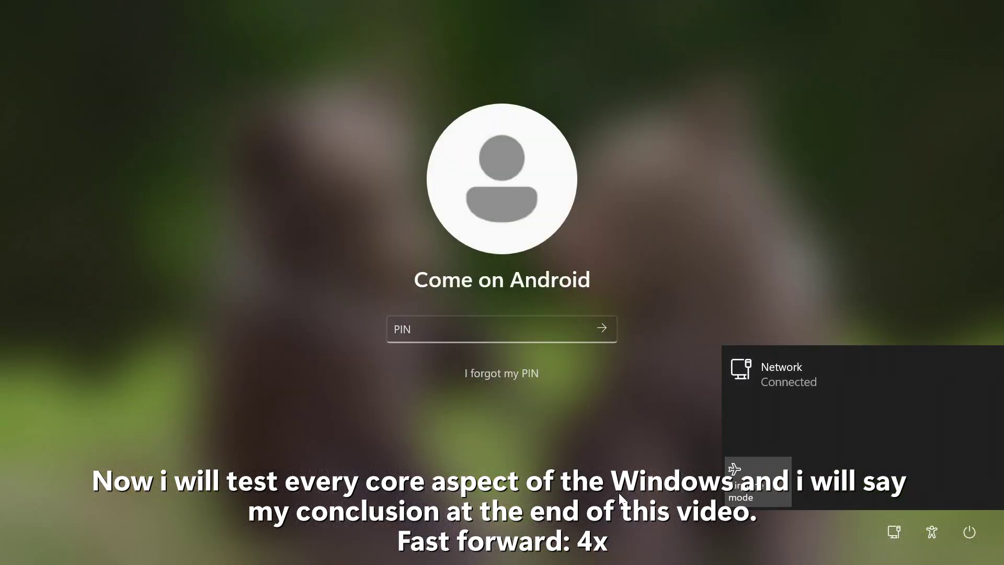
click(931, 532)
click(959, 294)
click(211, 240)
click(387, 91)
Step: Toggle the on-screen keyboard, start PIN recovery, then enter the PIN to sign in
click(932, 532)
click(968, 413)
click(831, 64)
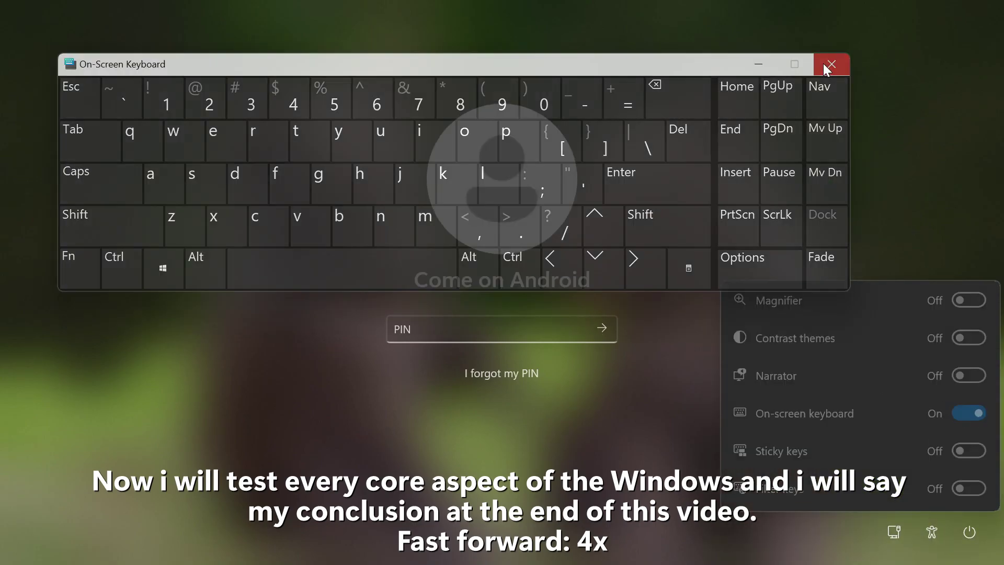
click(970, 532)
click(502, 374)
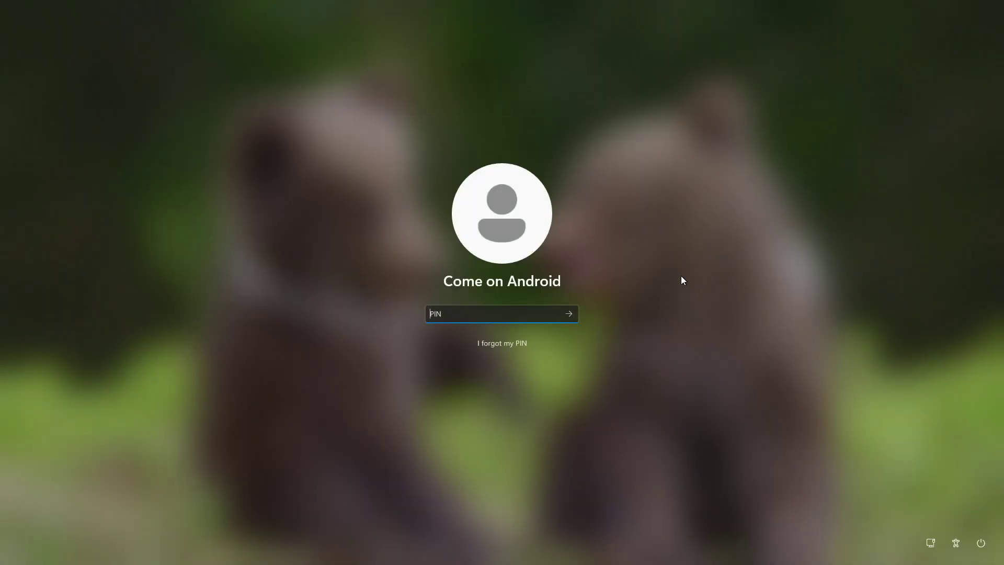
text(123456)
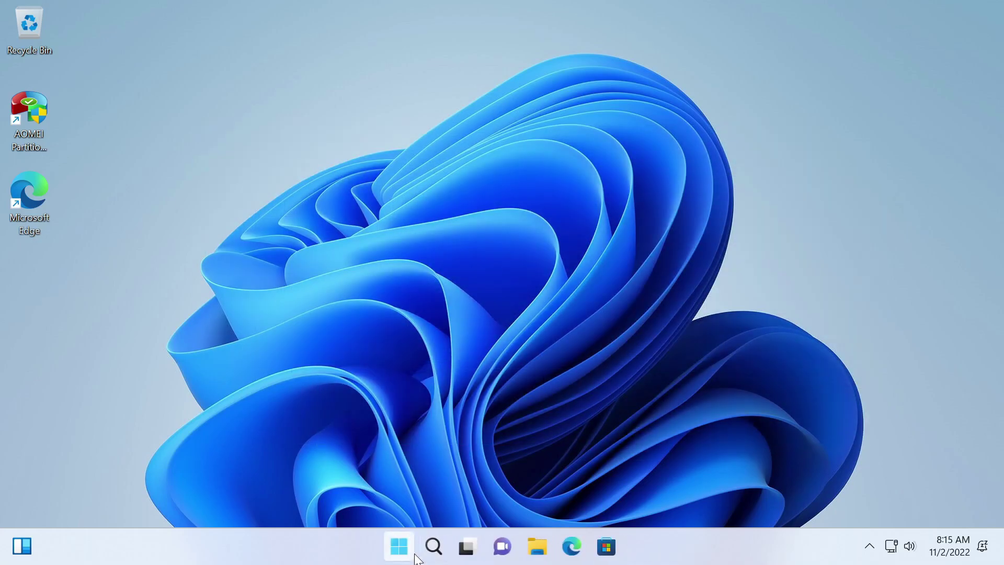
click(399, 546)
click(678, 128)
scroll(541, 274, down, 15)
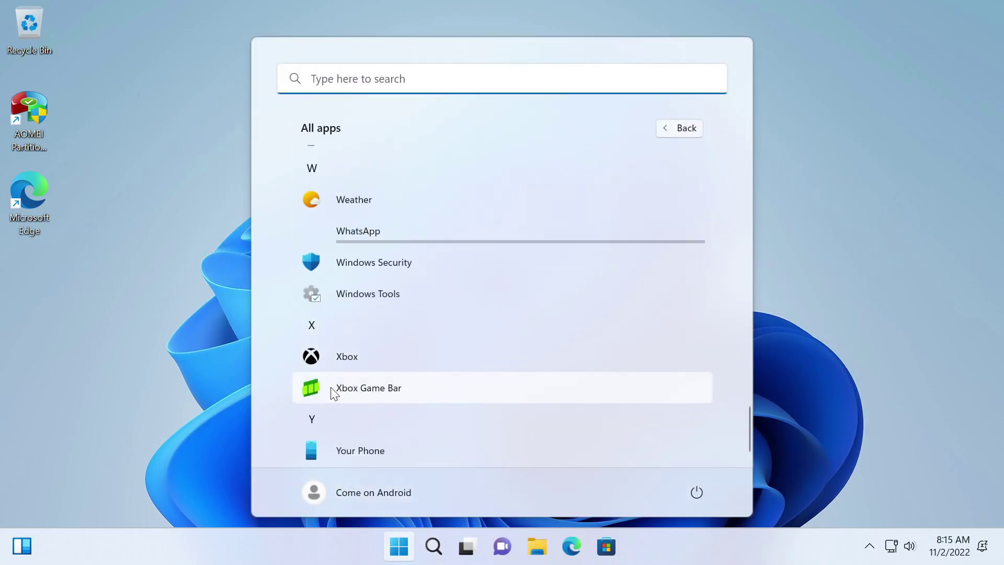
scroll(377, 261, up, 1)
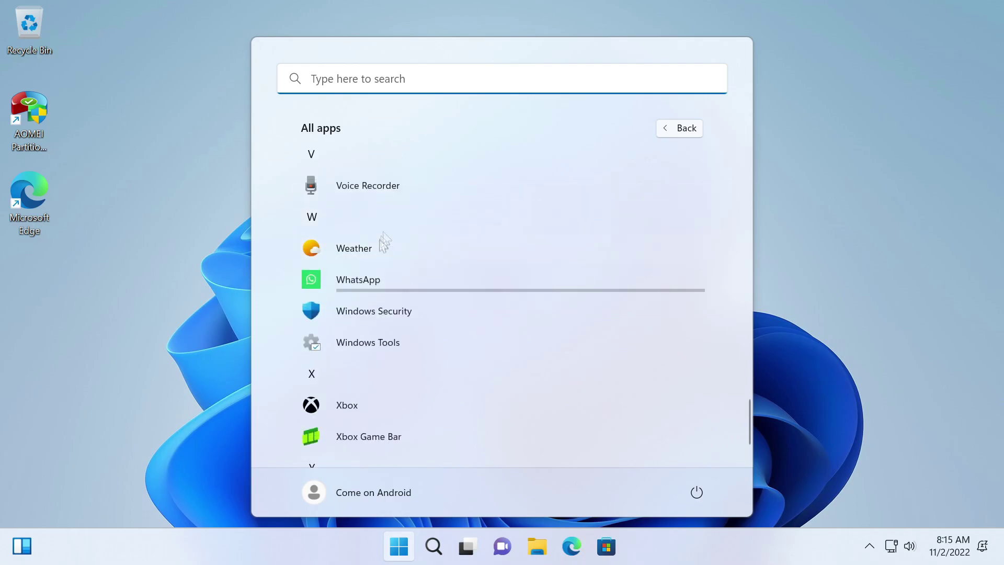
click(394, 554)
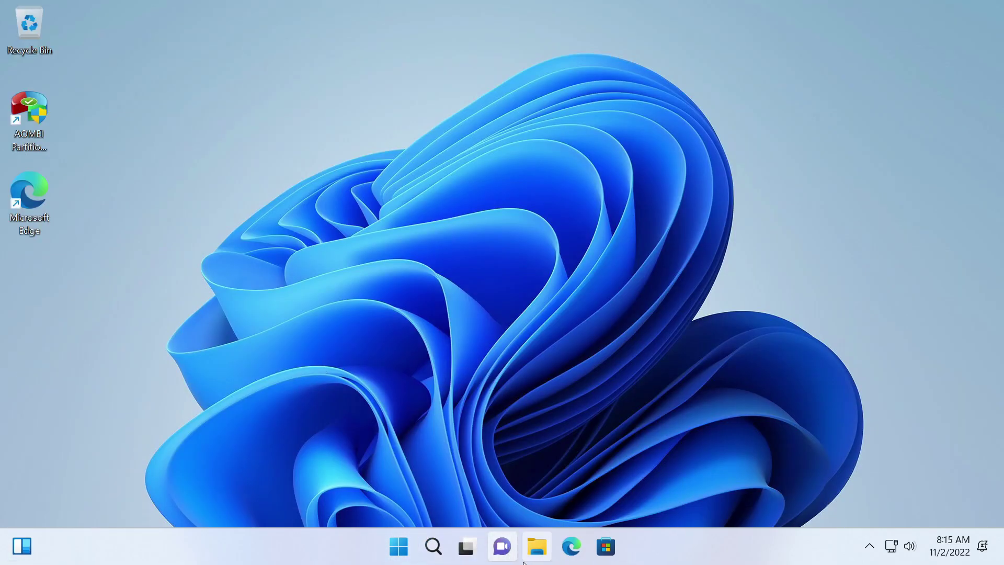
click(403, 543)
click(401, 543)
double_click(23, 32)
click(264, 371)
double_click(410, 321)
double_click(366, 209)
scroll(392, 366, down, 5)
double_click(392, 434)
scroll(434, 196, down, 3)
scroll(434, 196, down, 10)
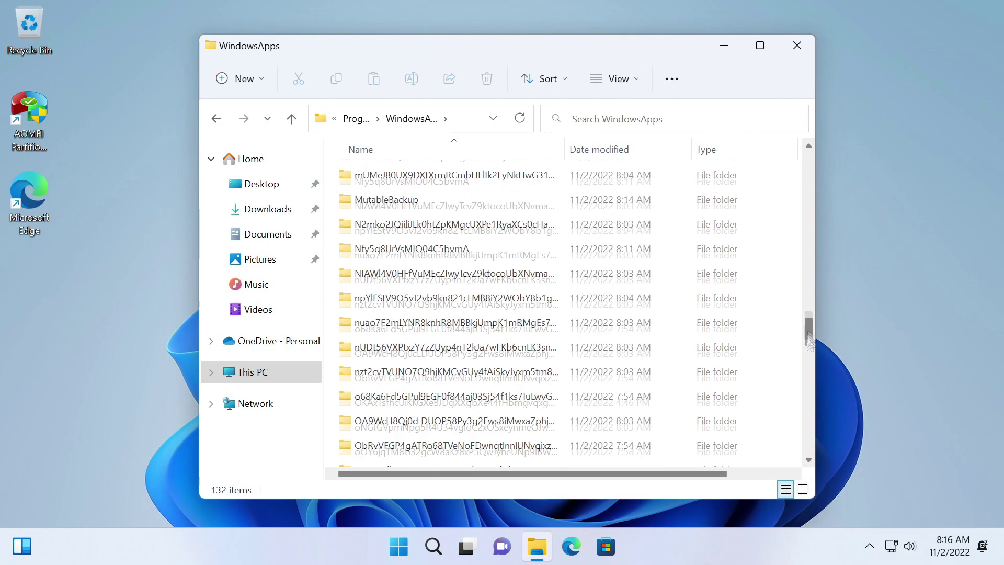
click(797, 45)
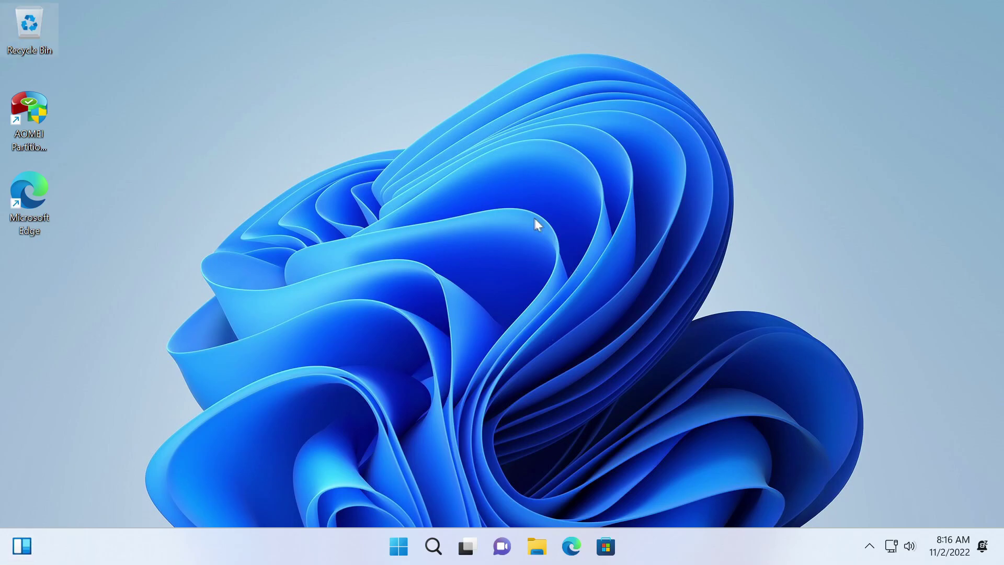
Step: Review the desktop context menu and the AOMEI and Edge shortcut menus
right_click(511, 295)
click(541, 387)
right_click(556, 303)
click(433, 417)
click(32, 102)
right_click(33, 102)
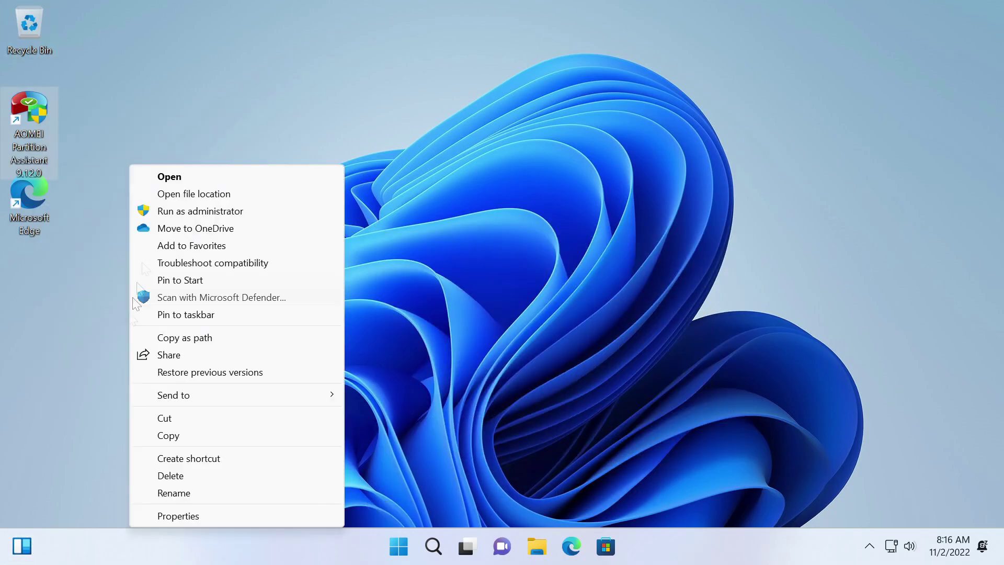
right_click(27, 199)
right_click(385, 429)
Step: Check the notifications panel and Quick Settings, including the Bluetooth device page
click(951, 545)
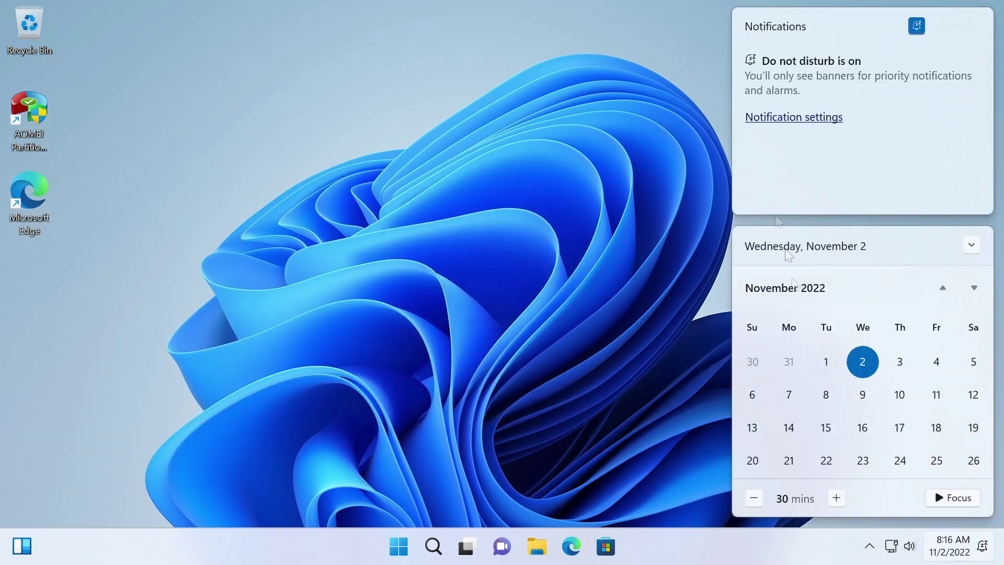
click(895, 546)
click(788, 293)
click(736, 227)
click(668, 267)
Step: Visit Taskbar settings from the taskbar menu, close Settings, and bring up Start
right_click(330, 543)
click(327, 506)
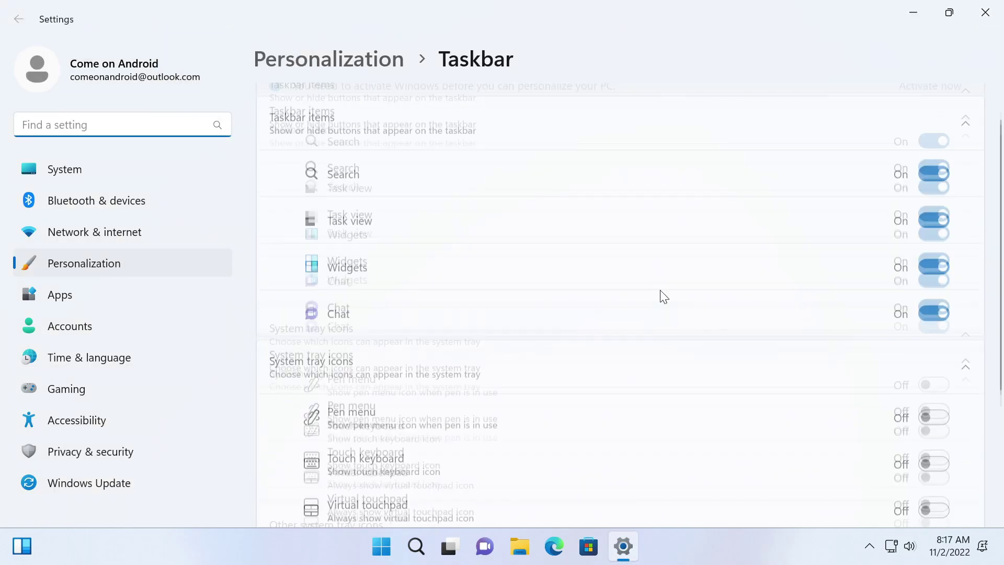
click(981, 19)
key(super)
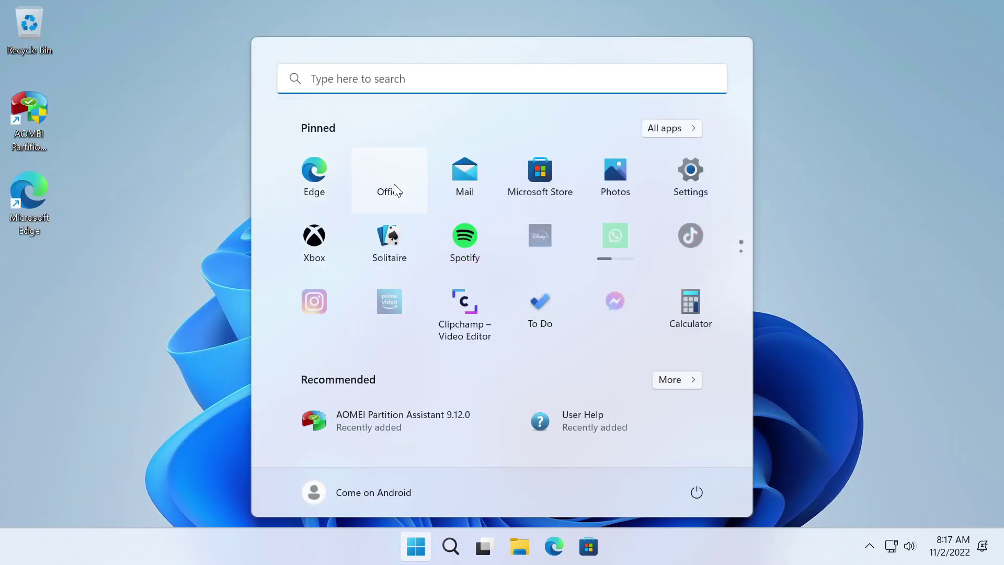
Step: Uninstall the pinned Office and Mail apps from Start
right_click(390, 173)
click(419, 264)
click(450, 343)
right_click(465, 173)
click(493, 264)
click(437, 331)
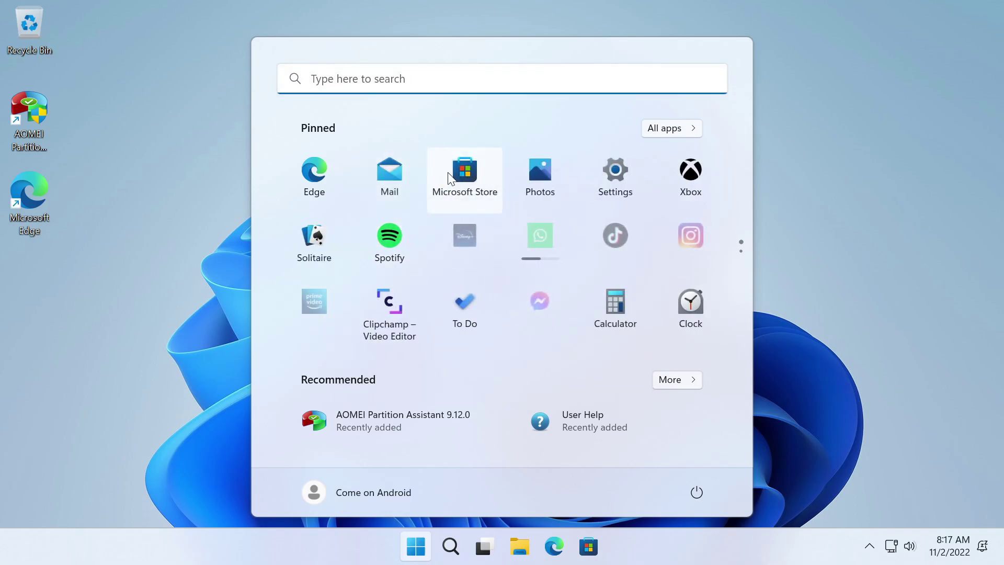
Step: Check the Microsoft Store and Settings menus, then uninstall Solitaire
right_click(393, 183)
right_click(543, 162)
right_click(697, 165)
click(742, 281)
click(437, 331)
right_click(604, 179)
click(623, 293)
Step: Uninstall the pinned Xbox, Spotify and Disney+ apps
click(437, 332)
right_click(604, 178)
click(622, 293)
click(460, 334)
right_click(601, 180)
click(604, 246)
Step: Check the Microsoft Store taskbar menu and notifications panel, then return to Start
click(596, 552)
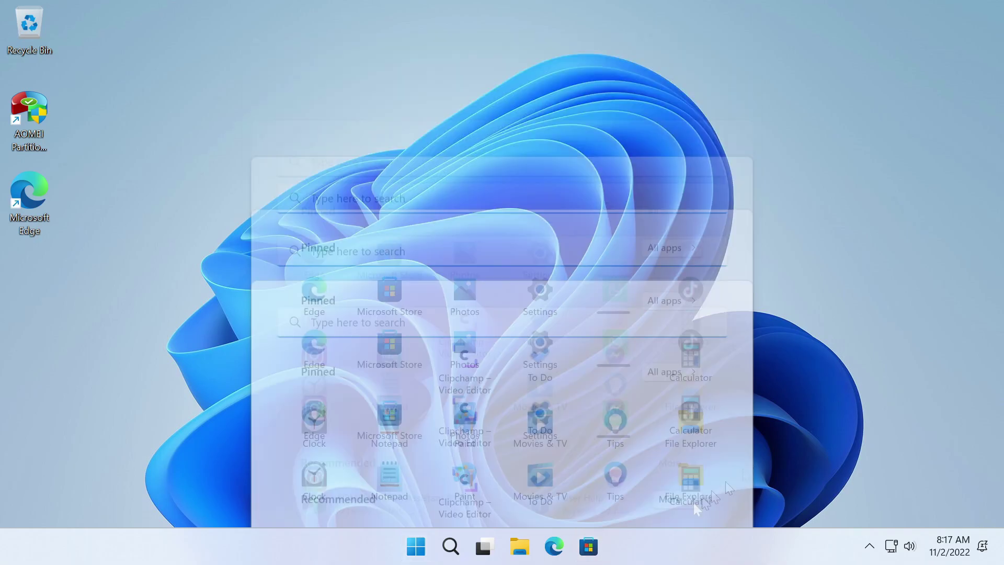
right_click(578, 547)
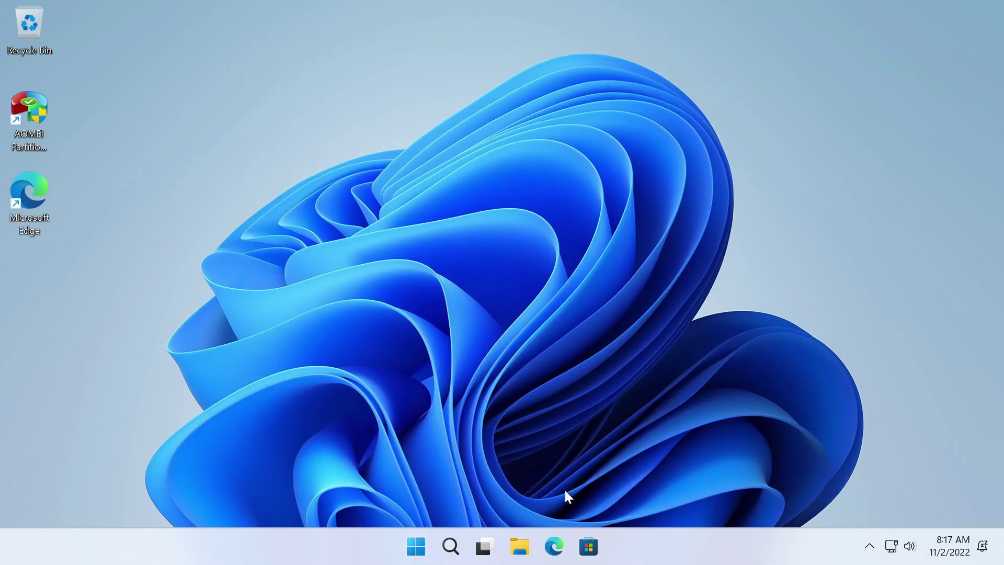
click(976, 553)
key(super)
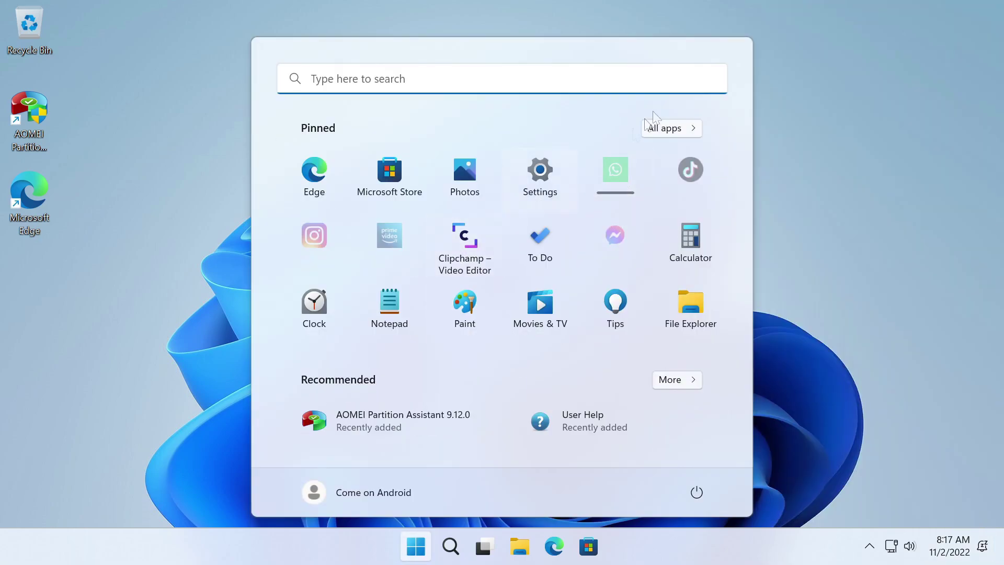
Step: Uninstall the pinned TikTok and Instagram apps
right_click(690, 169)
click(717, 242)
click(436, 332)
right_click(690, 169)
click(680, 242)
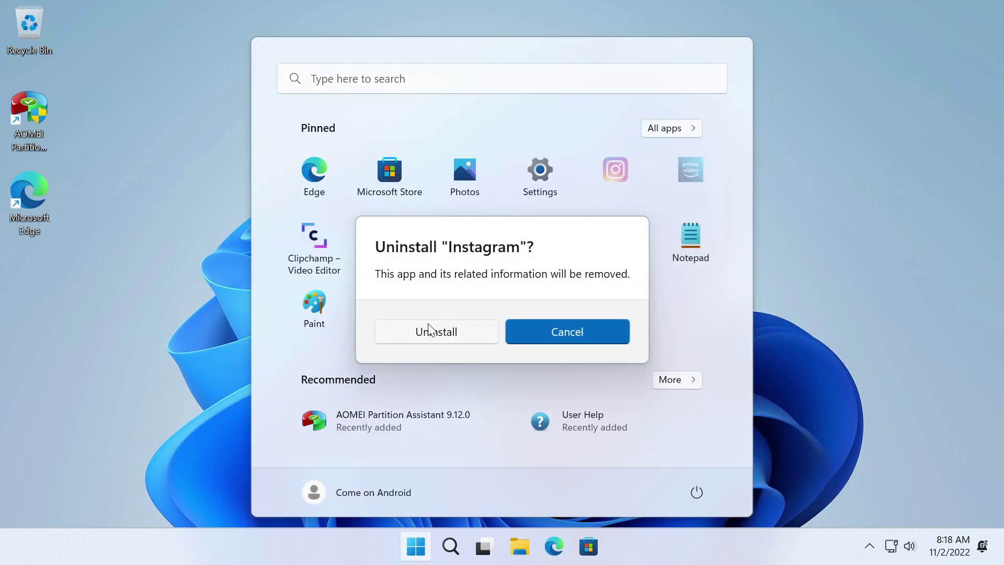
click(428, 330)
Step: Uninstall the pinned Prime Video, Clipchamp and To Do apps
right_click(612, 168)
click(666, 329)
click(426, 332)
right_click(612, 179)
click(666, 340)
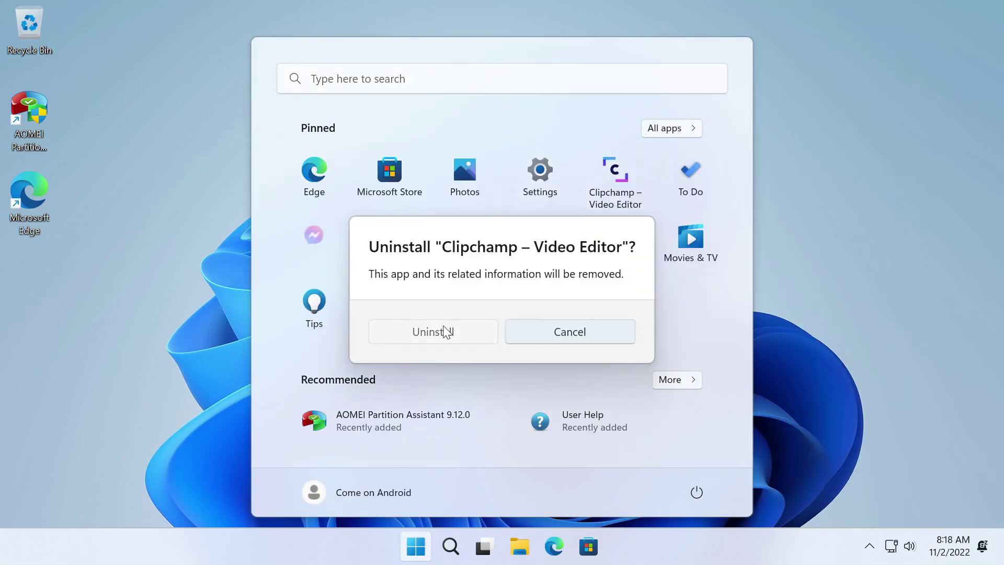
click(446, 332)
right_click(627, 170)
click(673, 291)
click(435, 332)
Step: Launch Tips and dismiss its app-can't-open message
click(415, 546)
click(416, 547)
click(416, 546)
click(416, 546)
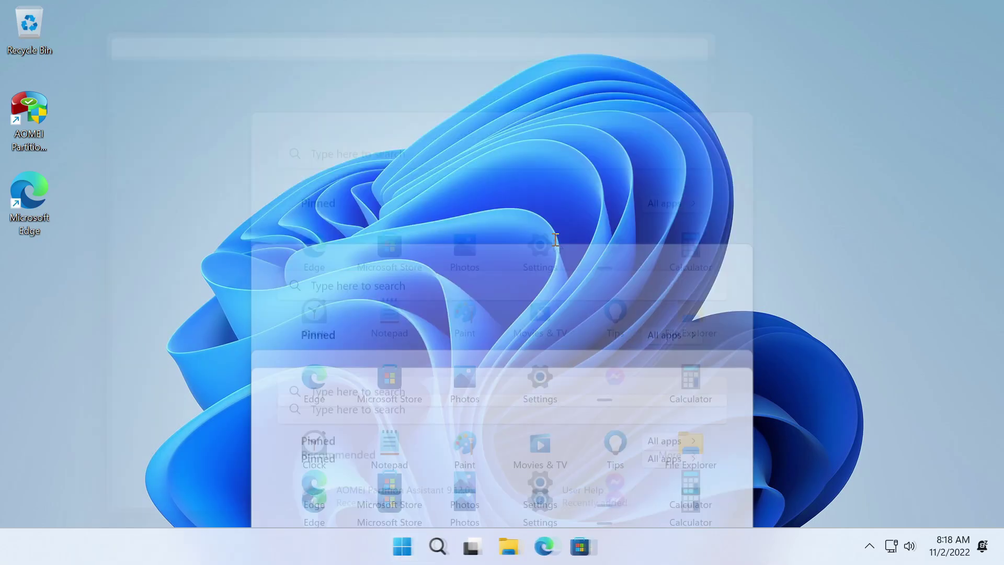
click(607, 250)
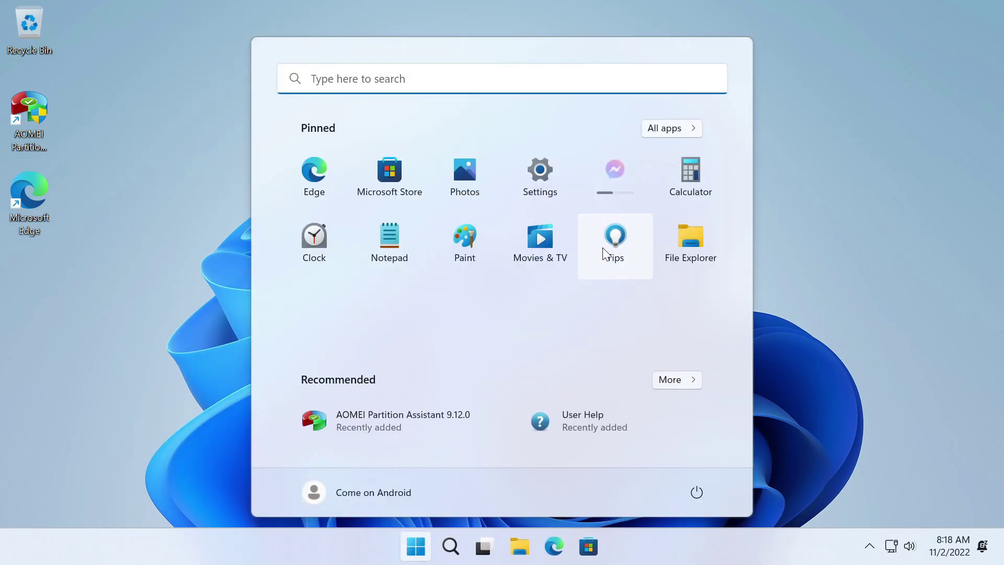
click(680, 307)
Step: Test File Explorer's file type filter, This PC and Home, then reopen it to This PC
key(super+e)
click(707, 81)
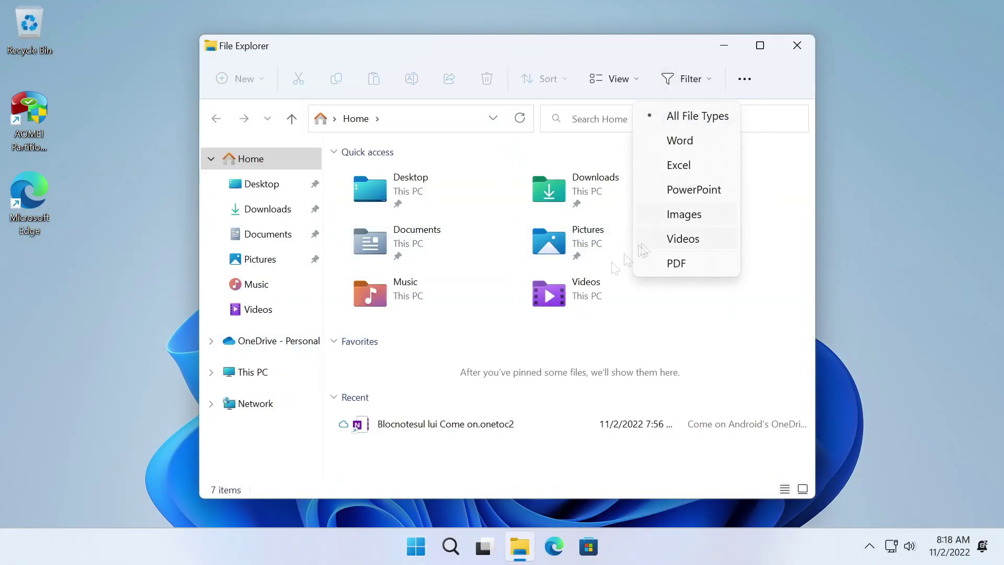
click(252, 372)
click(251, 158)
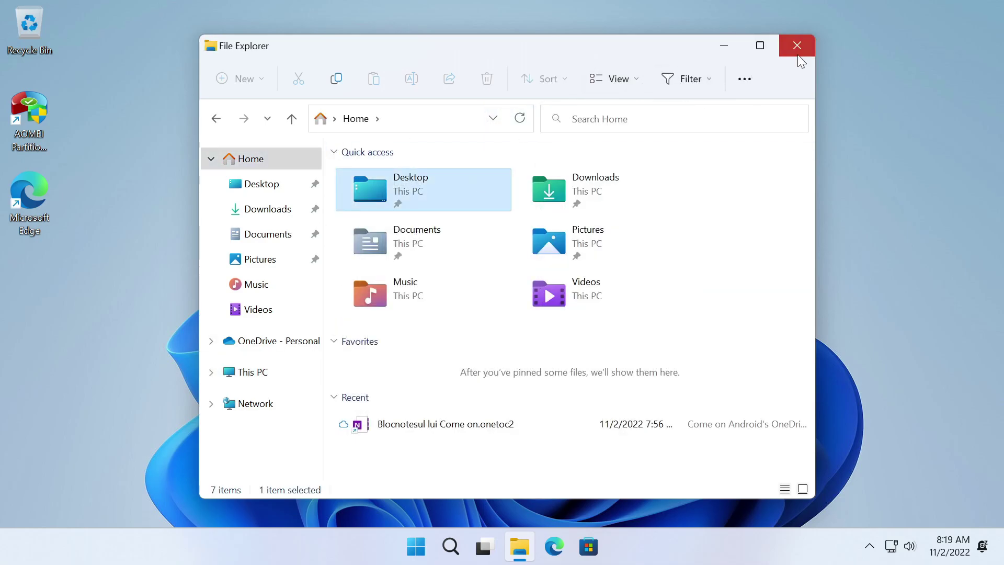
click(796, 47)
click(519, 547)
click(252, 372)
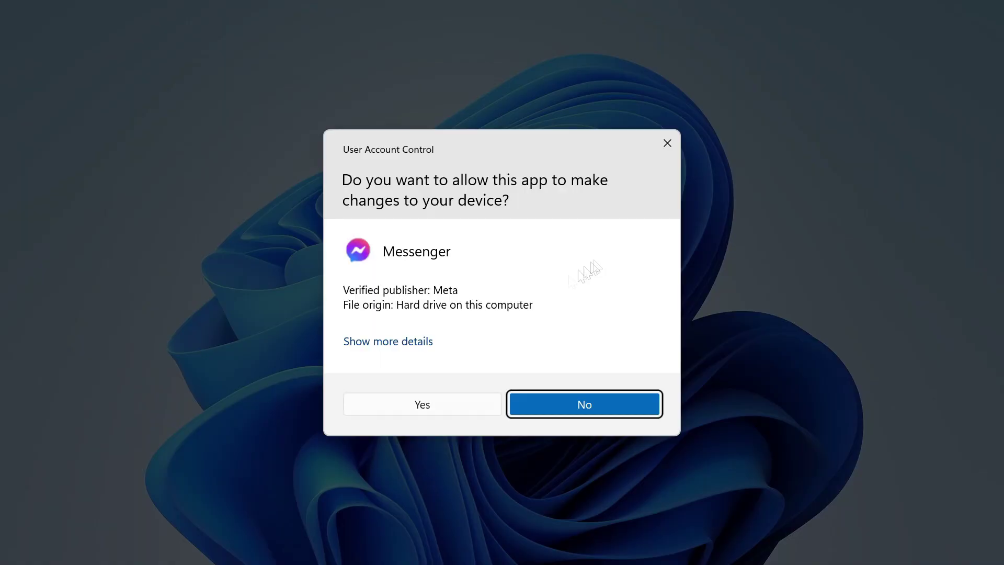
Step: Run Messenger as administrator, try Sign In With Facebook, and close the browser
click(388, 402)
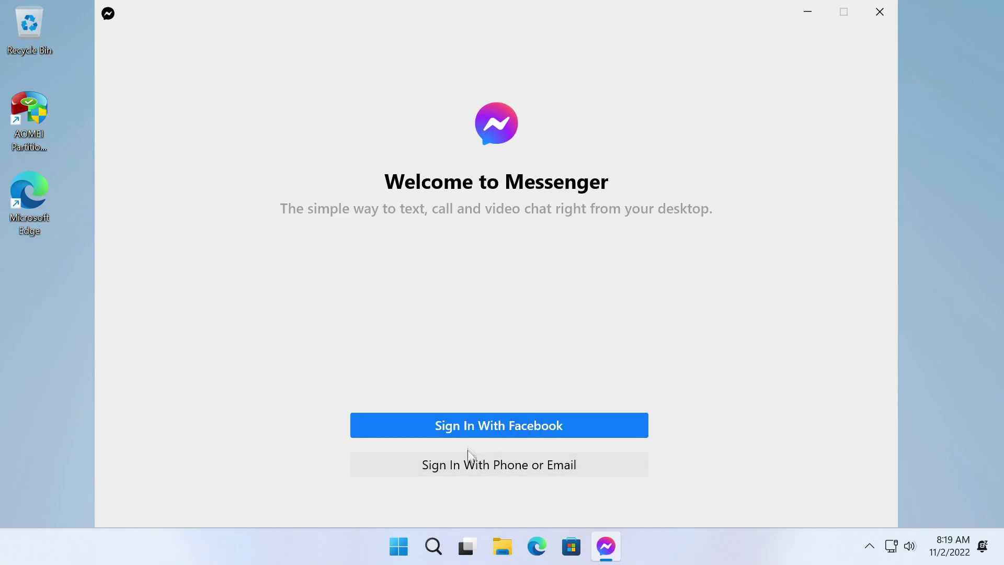
click(471, 434)
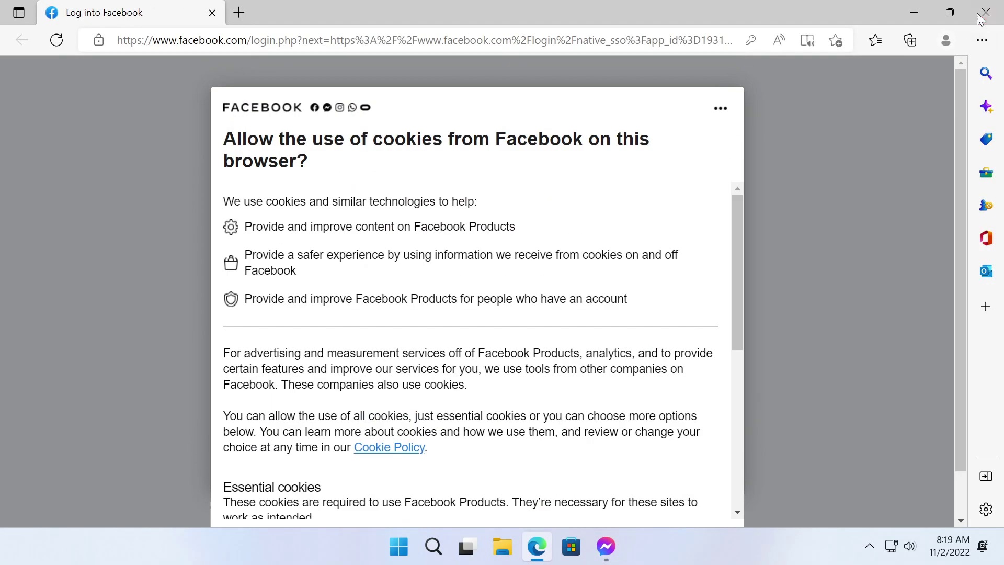
click(980, 17)
Step: Bring up and cancel the Messenger uninstall prompt in Start, then browse All apps
key(super)
right_click(620, 157)
click(648, 308)
click(455, 343)
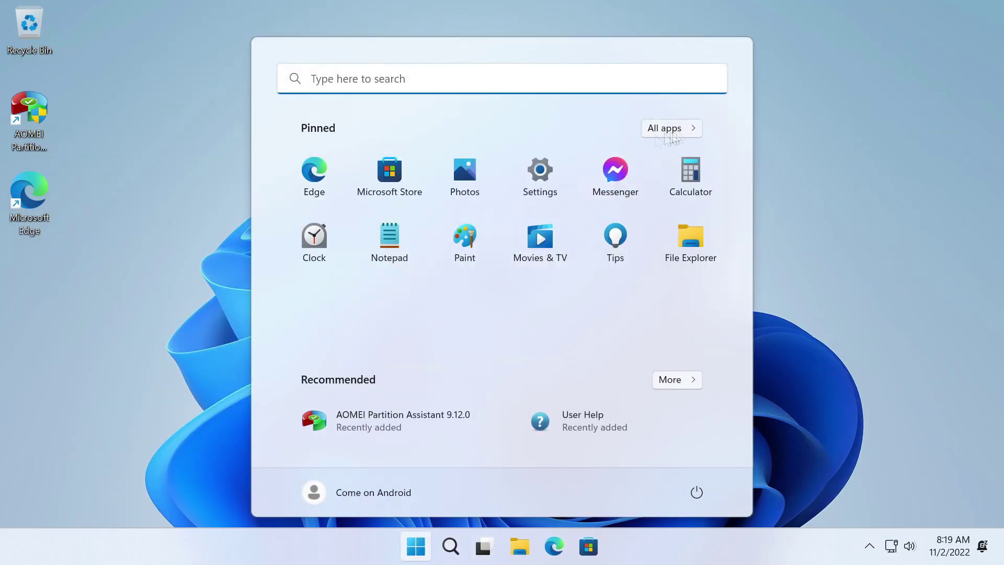
click(682, 135)
scroll(745, 221, down, 15)
click(390, 302)
Step: Check the hidden tray icons, then shut down Windows 11 from Start
click(869, 545)
click(878, 379)
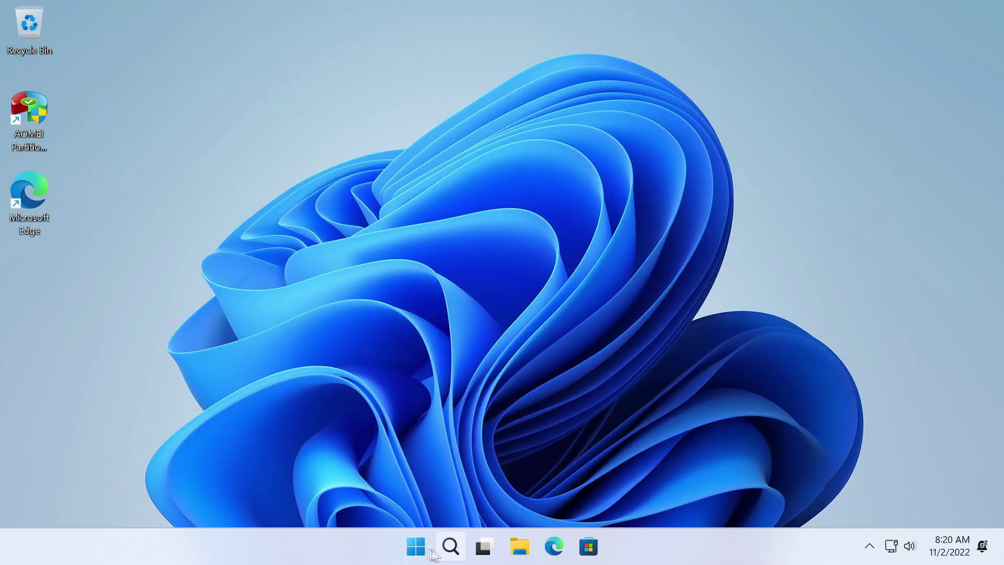
click(432, 553)
click(697, 489)
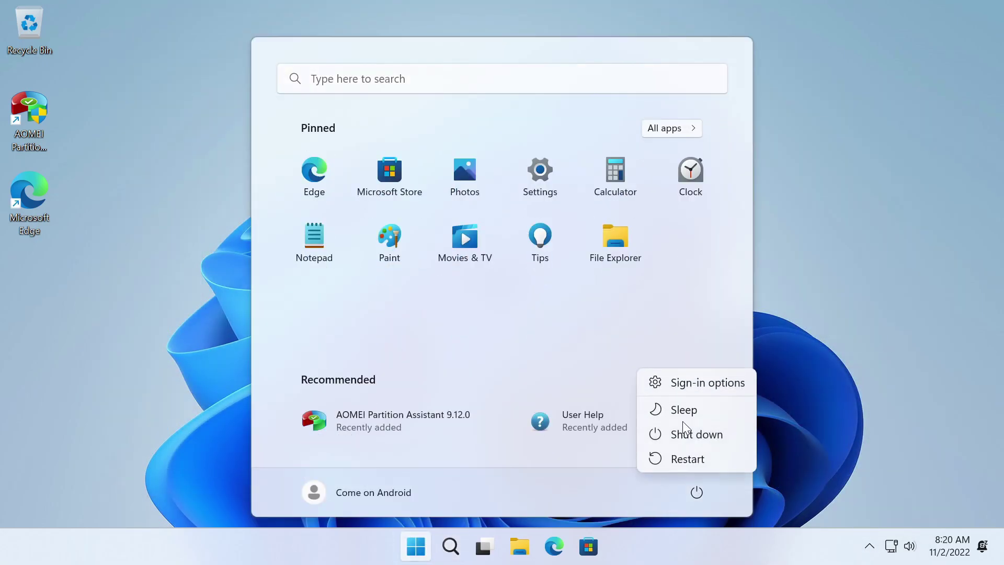
click(679, 433)
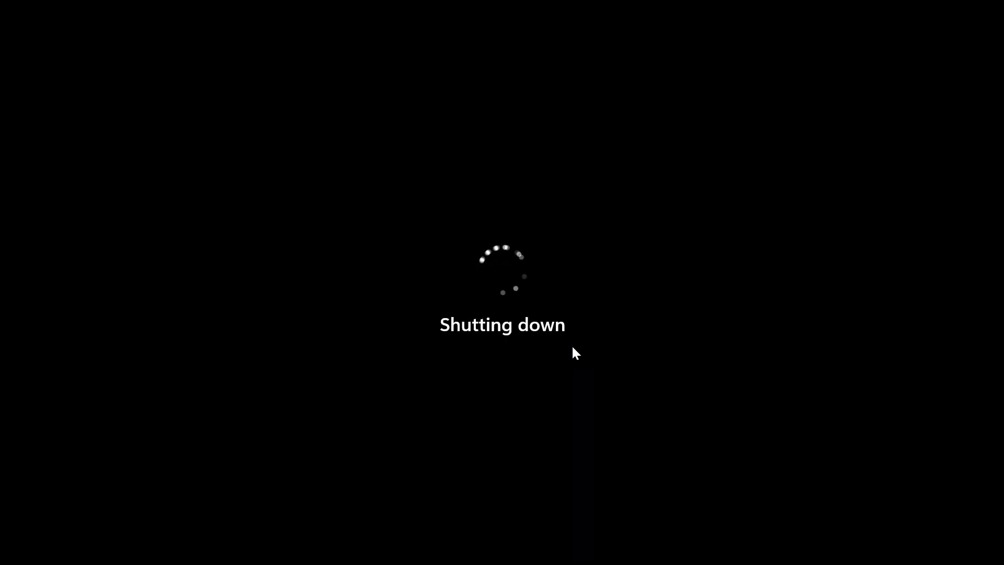